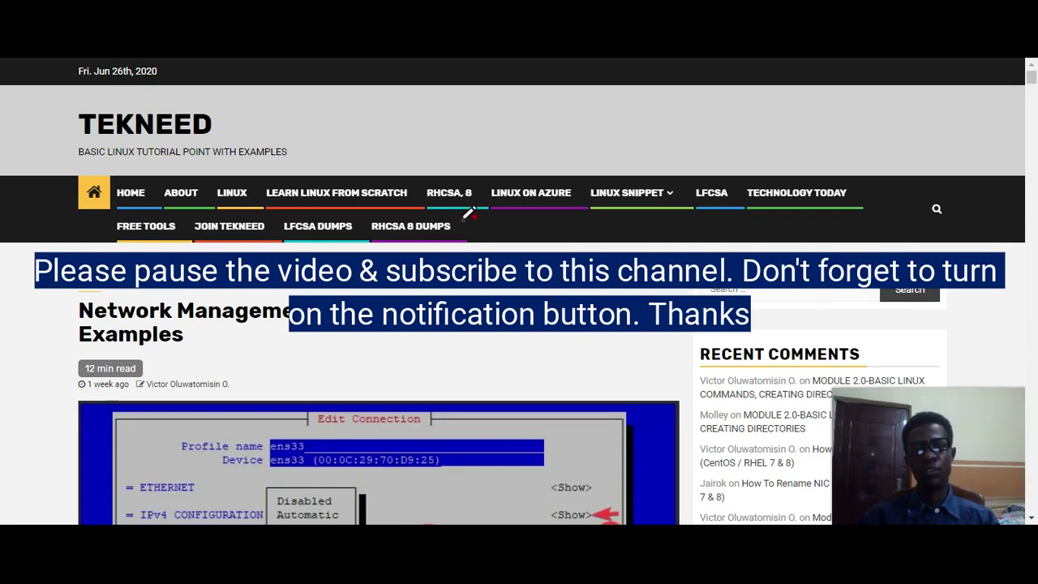
- Circle the RHCSA 8 menu section with the pen, then scroll to the nmtui static IP section
{"action": "mouse_move", "coordinate": [460, 212]}
{"action": "left_mouse_down"}
{"action": "mouse_move", "coordinate": [479, 162]}
{"action": "mouse_move", "coordinate": [420, 193]}
{"action": "mouse_move", "coordinate": [442, 208]}
{"action": "left_mouse_up"}
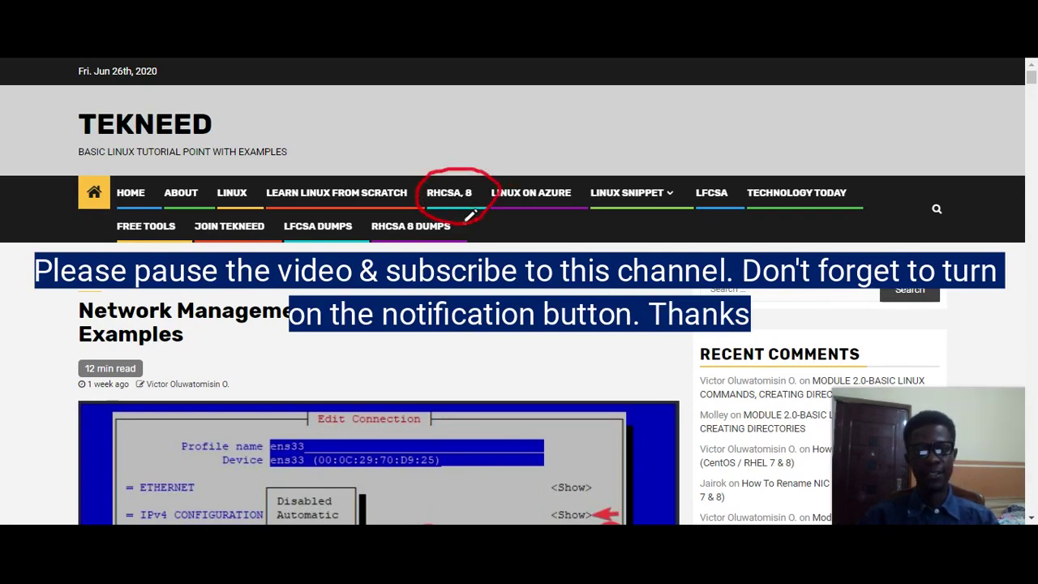
{"action": "mouse_move", "coordinate": [469, 373]}
{"action": "left_mouse_down"}
{"action": "mouse_move", "coordinate": [459, 374]}
{"action": "mouse_move", "coordinate": [568, 269]}
{"action": "mouse_move", "coordinate": [202, 276]}
{"action": "mouse_move", "coordinate": [63, 343]}
{"action": "mouse_move", "coordinate": [412, 373]}
{"action": "left_mouse_up"}
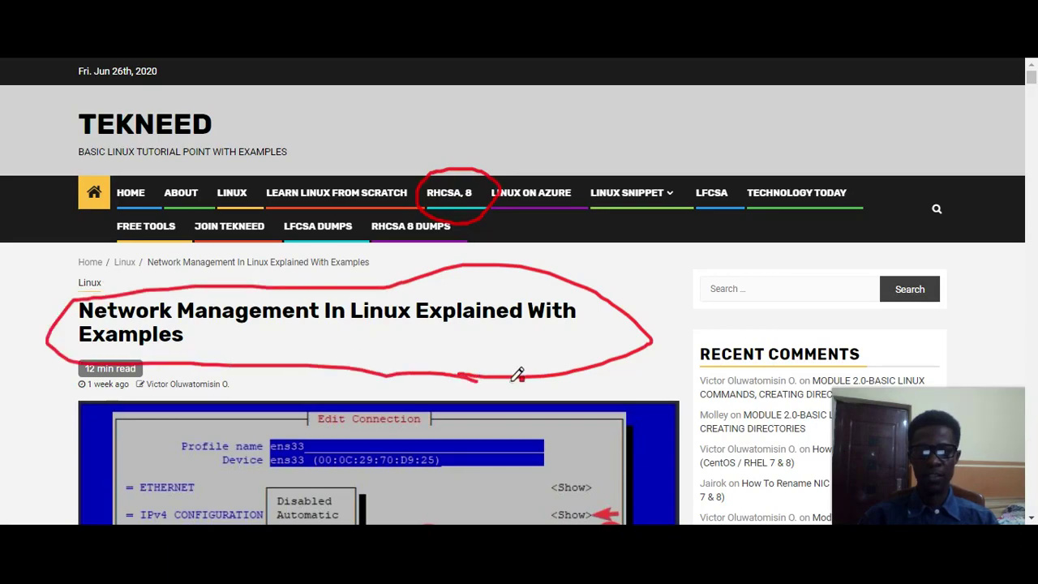
{"action": "scroll", "coordinate": [519, 370], "scroll_direction": "down", "scroll_amount": 10}
{"action": "scroll", "coordinate": [640, 407], "scroll_direction": "down", "scroll_amount": 15}
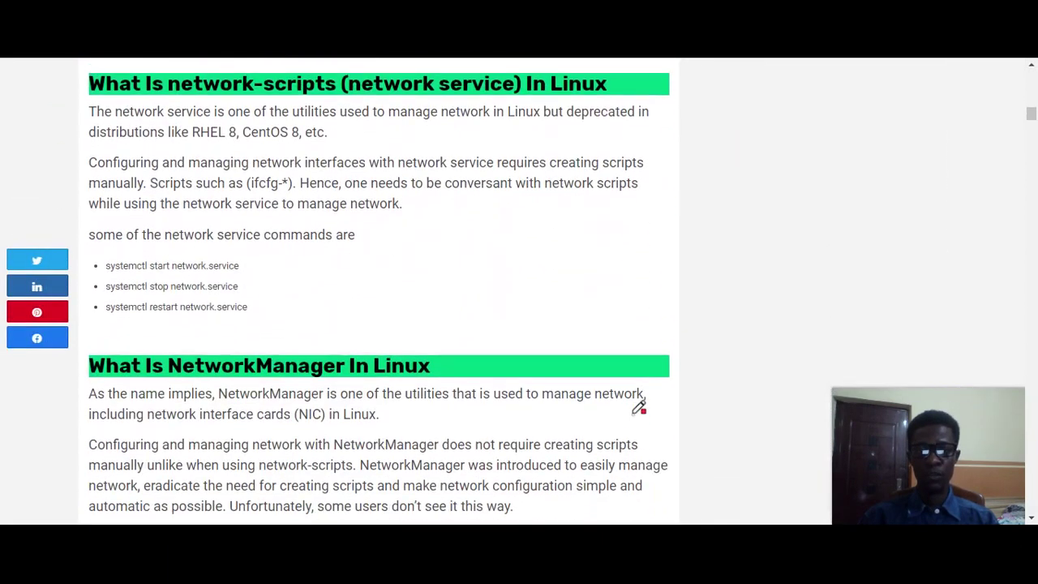
{"action": "scroll", "coordinate": [639, 407], "scroll_direction": "down", "scroll_amount": 20}
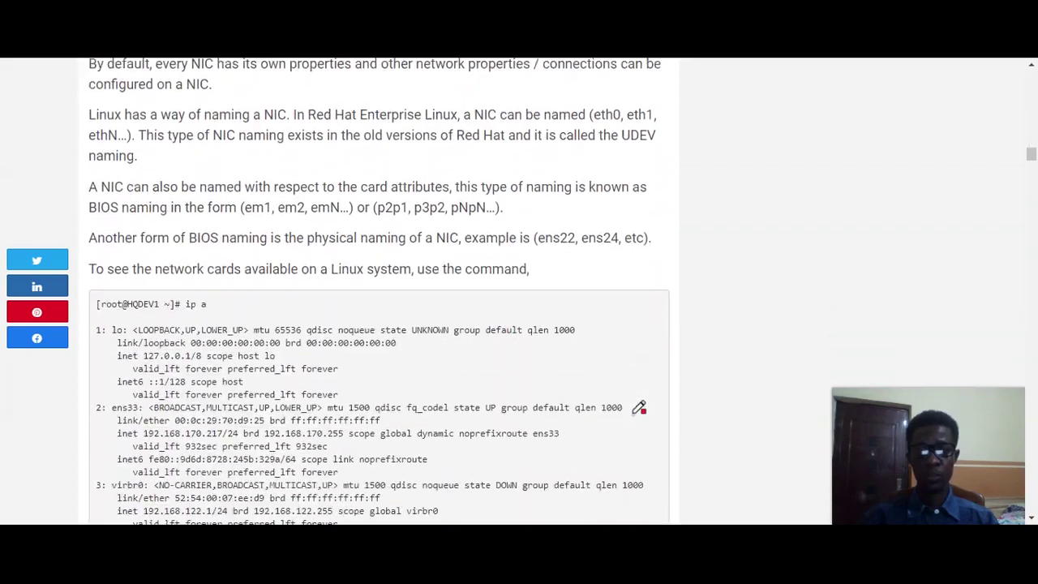
{"action": "scroll", "coordinate": [639, 407], "scroll_direction": "down", "scroll_amount": 2}
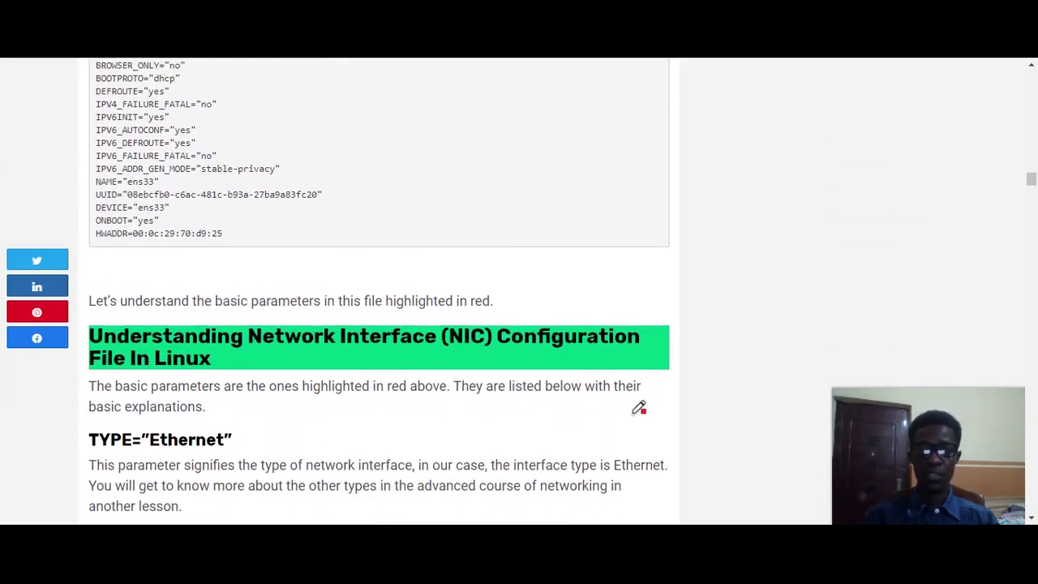
{"action": "scroll", "coordinate": [639, 407], "scroll_direction": "up", "scroll_amount": 2}
{"action": "scroll", "coordinate": [639, 407], "scroll_direction": "down", "scroll_amount": 5}
{"action": "scroll", "coordinate": [639, 407], "scroll_direction": "down", "scroll_amount": 20}
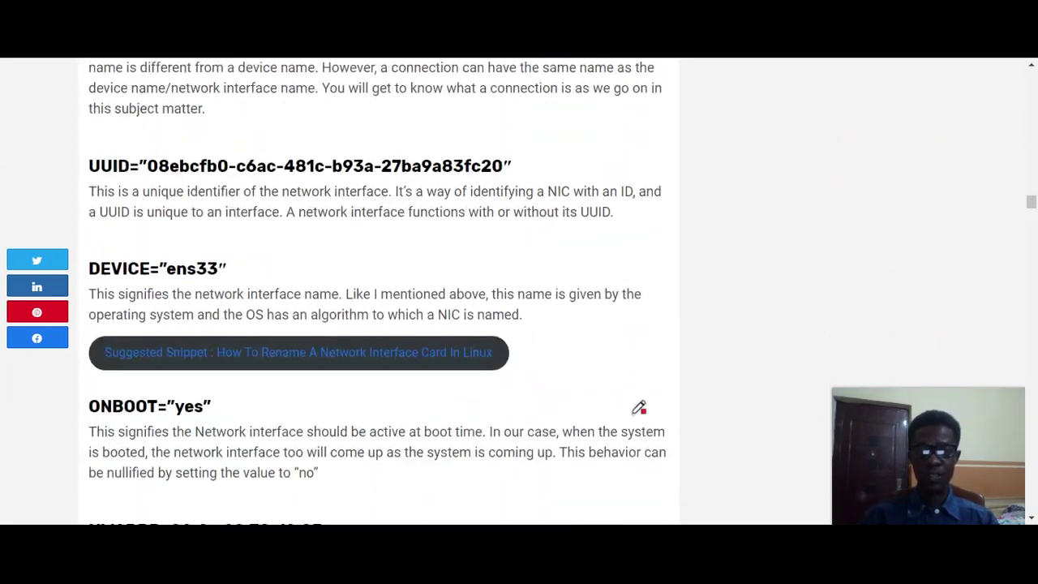
{"action": "scroll", "coordinate": [640, 407], "scroll_direction": "down", "scroll_amount": 15}
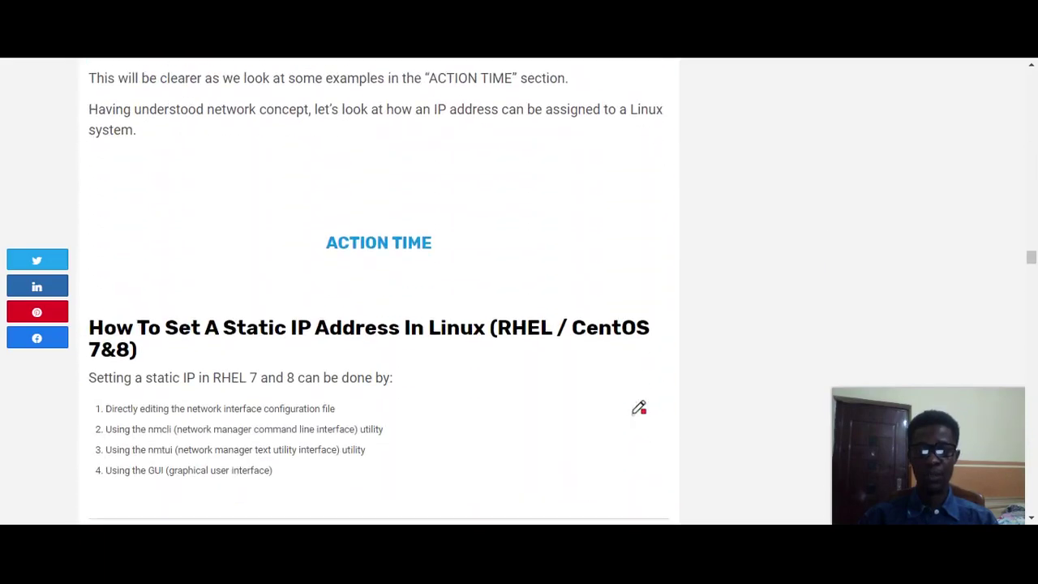
{"action": "scroll", "coordinate": [639, 407], "scroll_direction": "down", "scroll_amount": 15}
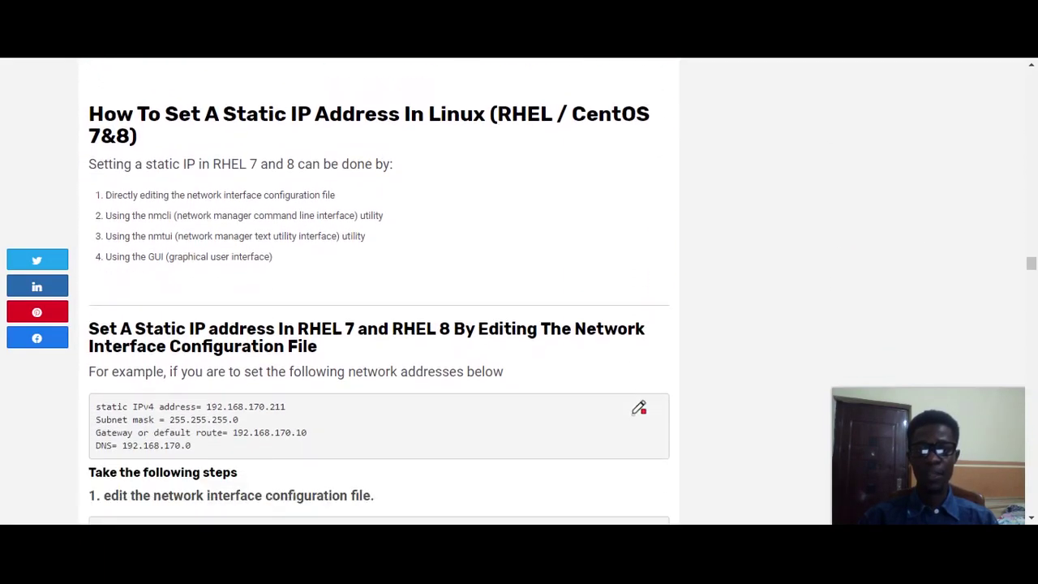
{"action": "scroll", "coordinate": [639, 407], "scroll_direction": "down", "scroll_amount": 15}
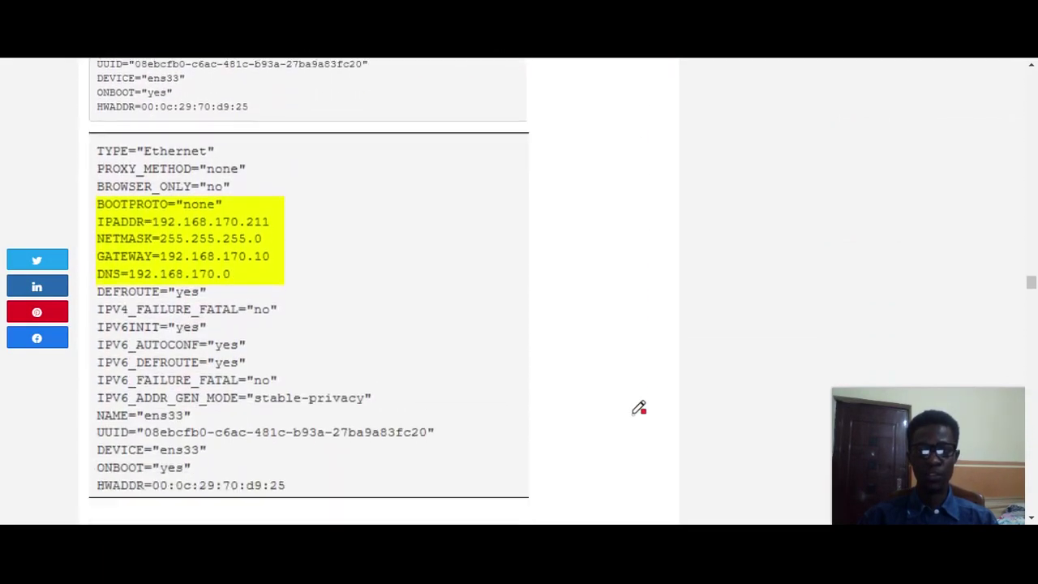
{"action": "scroll", "coordinate": [639, 407], "scroll_direction": "down", "scroll_amount": 1}
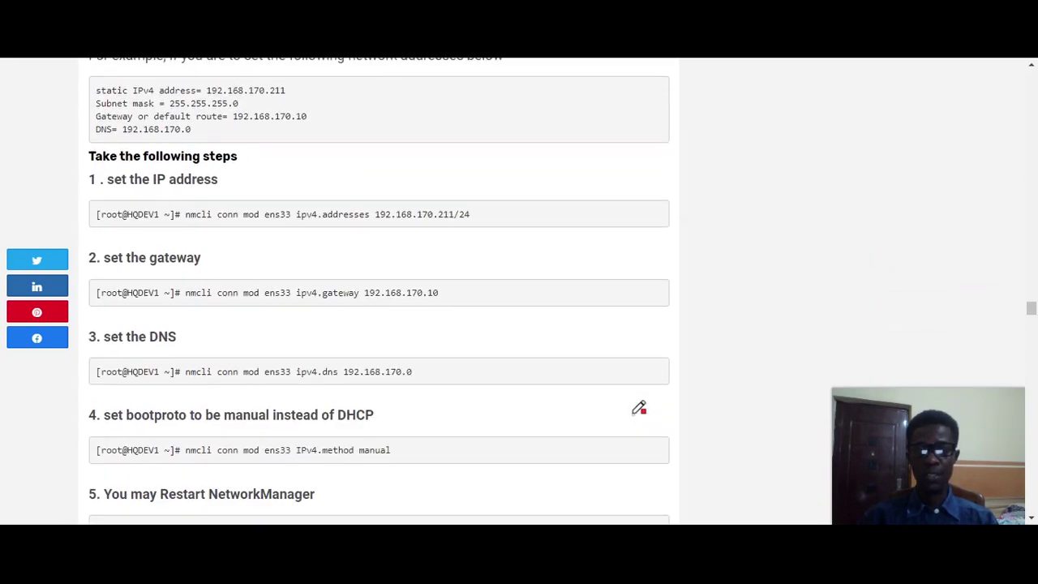
{"action": "scroll", "coordinate": [639, 407], "scroll_direction": "up", "scroll_amount": 2}
{"action": "scroll", "coordinate": [640, 407], "scroll_direction": "down", "scroll_amount": 1}
{"action": "scroll", "coordinate": [639, 407], "scroll_direction": "down", "scroll_amount": 10}
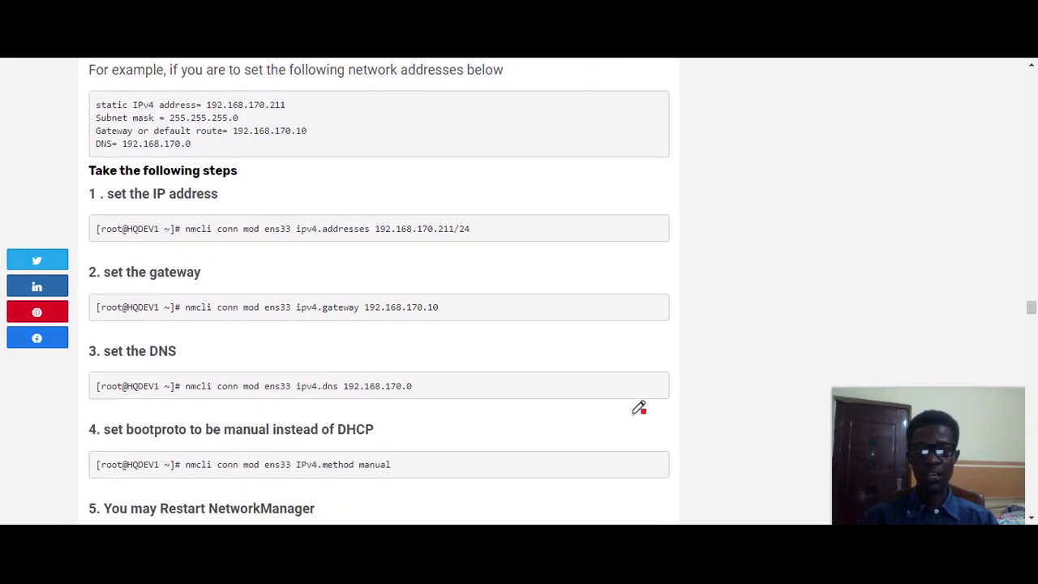
{"action": "scroll", "coordinate": [639, 407], "scroll_direction": "up", "scroll_amount": 1}
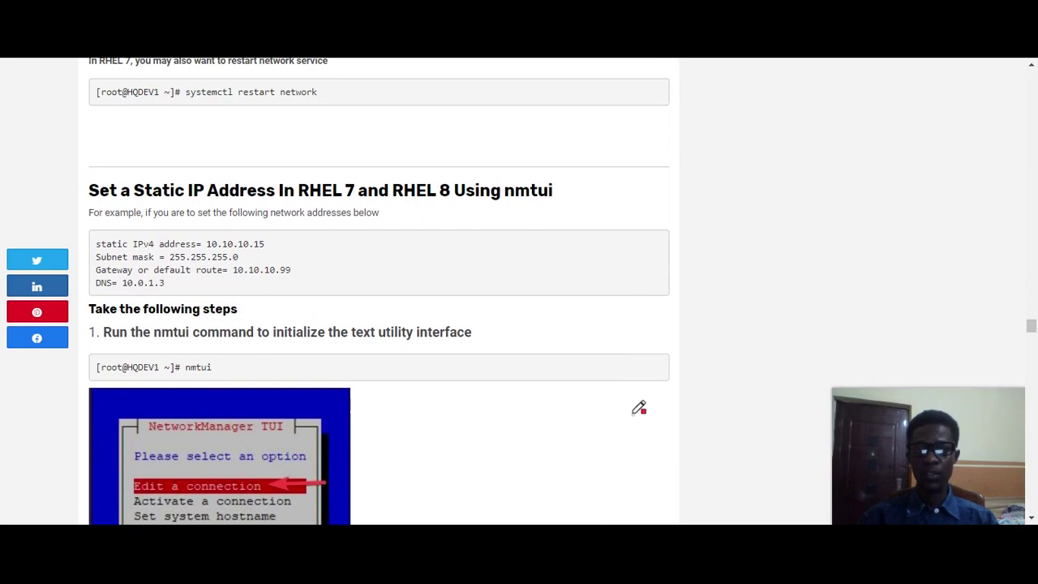
- Circle the nmtui heading and address block, underlining gateway 10.10.10.99 and DNS 10.0.1.3
{"action": "mouse_move", "coordinate": [498, 222]}
{"action": "left_mouse_down"}
{"action": "mouse_move", "coordinate": [562, 217]}
{"action": "mouse_move", "coordinate": [525, 128]}
{"action": "mouse_move", "coordinate": [88, 151]}
{"action": "mouse_move", "coordinate": [148, 208]}
{"action": "mouse_move", "coordinate": [508, 214]}
{"action": "left_mouse_up"}
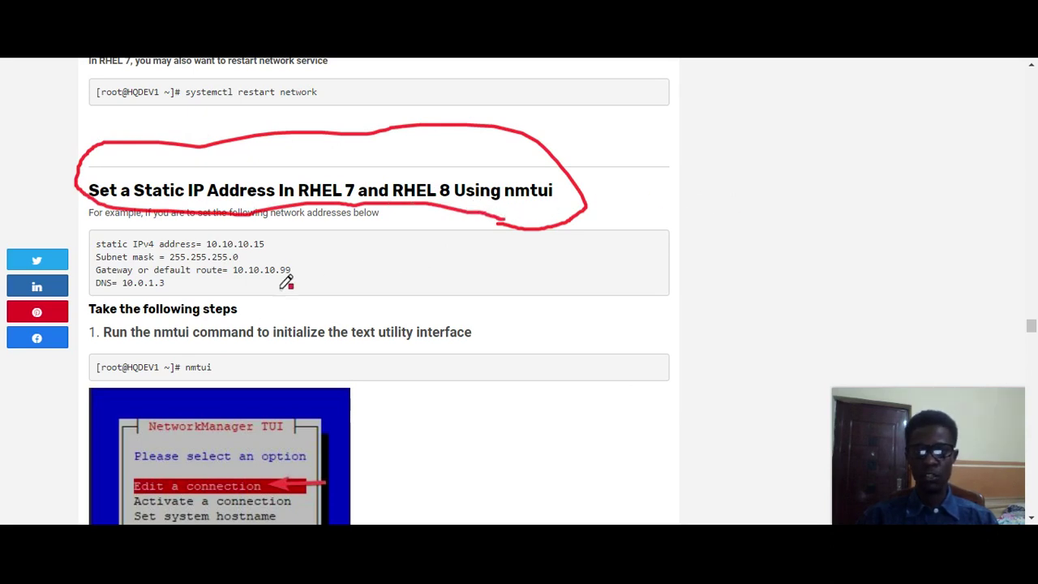
{"action": "mouse_move", "coordinate": [242, 292]}
{"action": "left_mouse_down"}
{"action": "mouse_move", "coordinate": [308, 251]}
{"action": "mouse_move", "coordinate": [244, 213]}
{"action": "mouse_move", "coordinate": [78, 240]}
{"action": "mouse_move", "coordinate": [116, 284]}
{"action": "mouse_move", "coordinate": [290, 283]}
{"action": "left_mouse_up"}
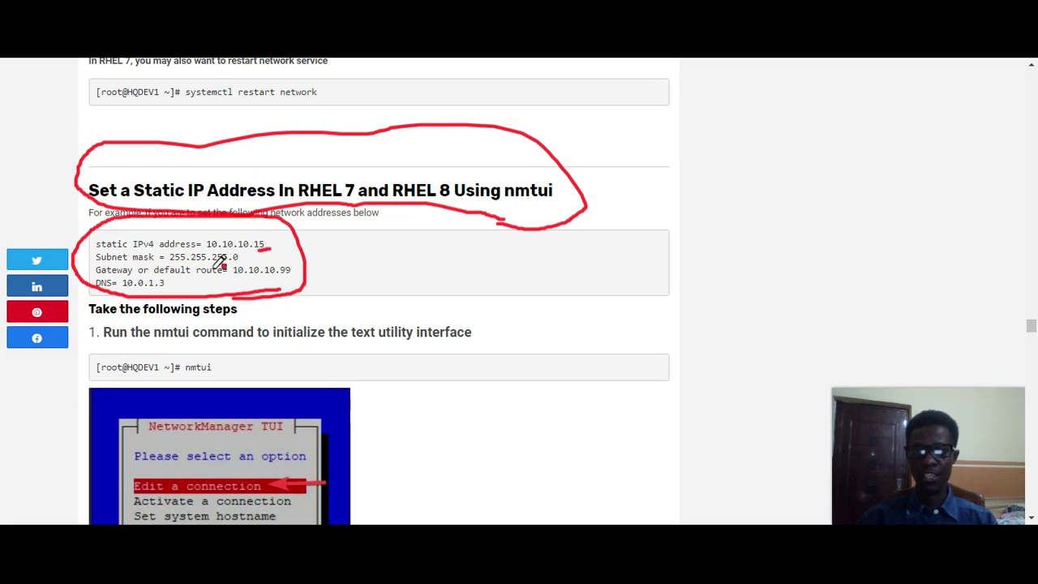
{"action": "left_click_drag", "start_coordinate": [256, 274], "coordinate": [278, 272]}
{"action": "left_click_drag", "start_coordinate": [163, 284], "coordinate": [178, 283]}
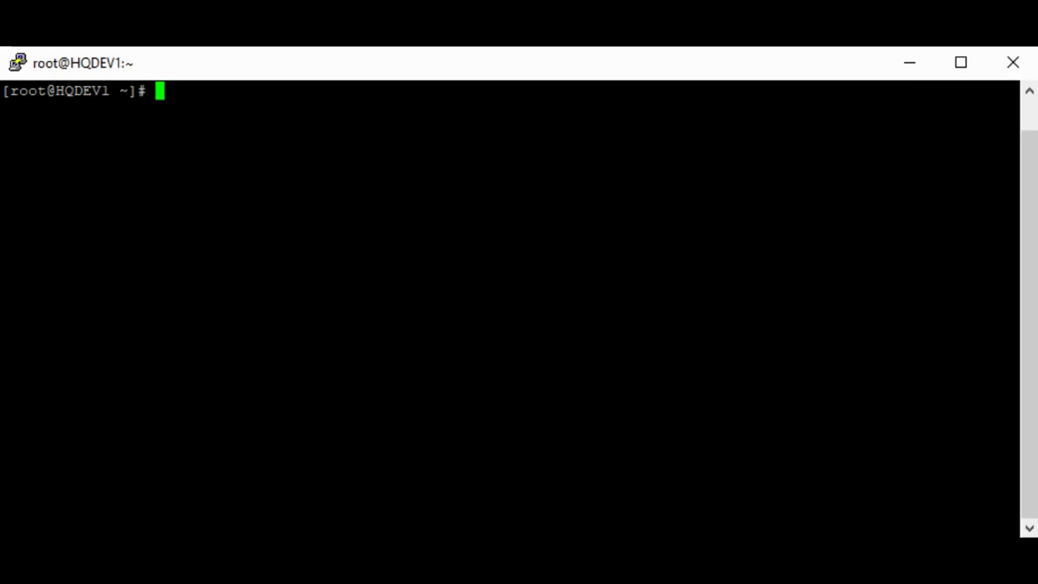
- Launch nmtui and choose Edit a connection from its main menu
{"action": "type", "text": "nmtui"}
{"action": "key", "text": "Return"}
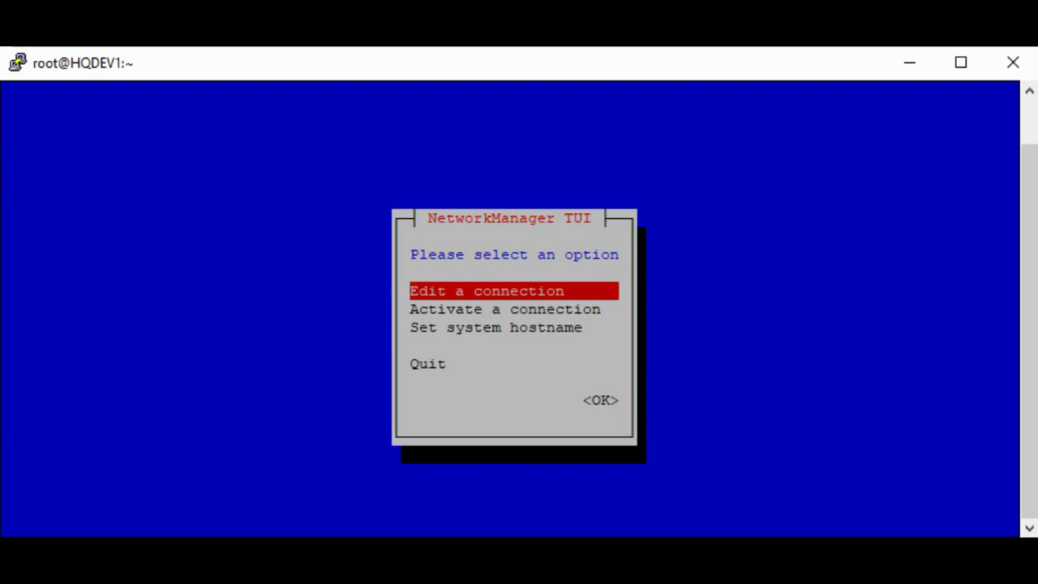
{"action": "key", "text": "Down"}
{"action": "key", "text": "Up"}
{"action": "key", "text": "Return"}
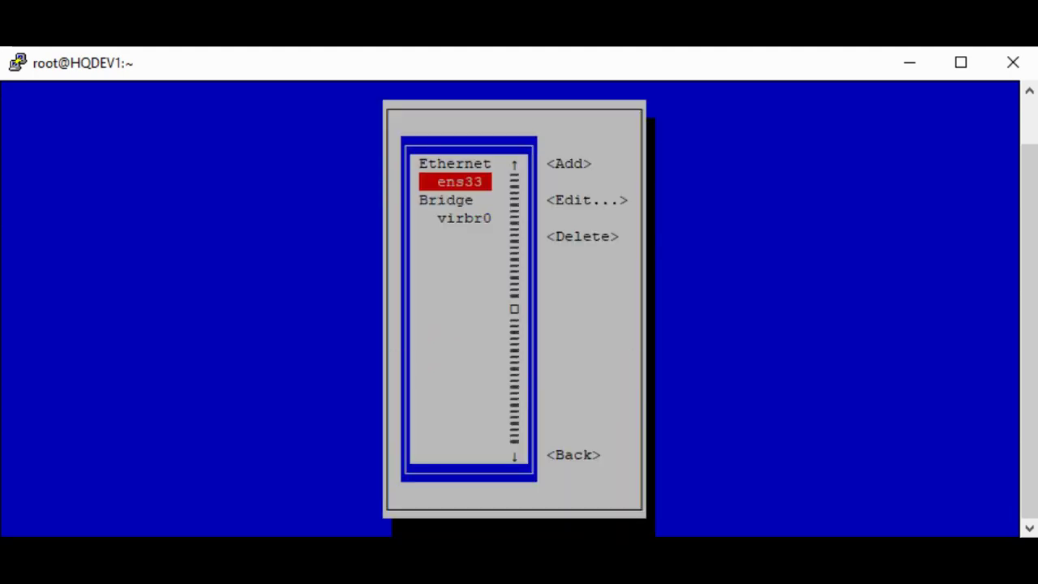
- Open the ens33 connection's settings for editing
{"action": "key", "text": "Tab"}
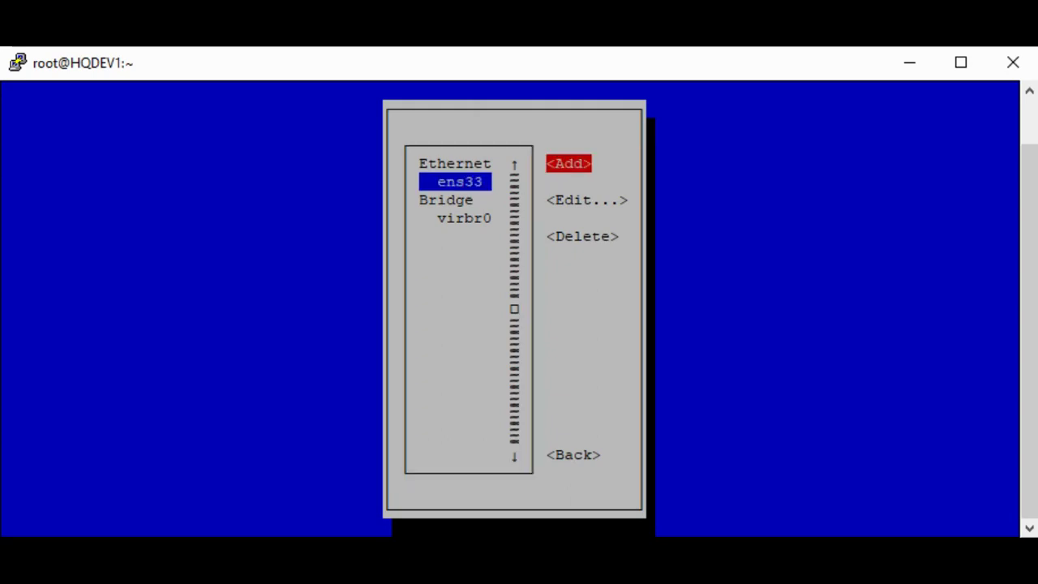
{"action": "key", "text": "Down"}
{"action": "key", "text": "Return"}
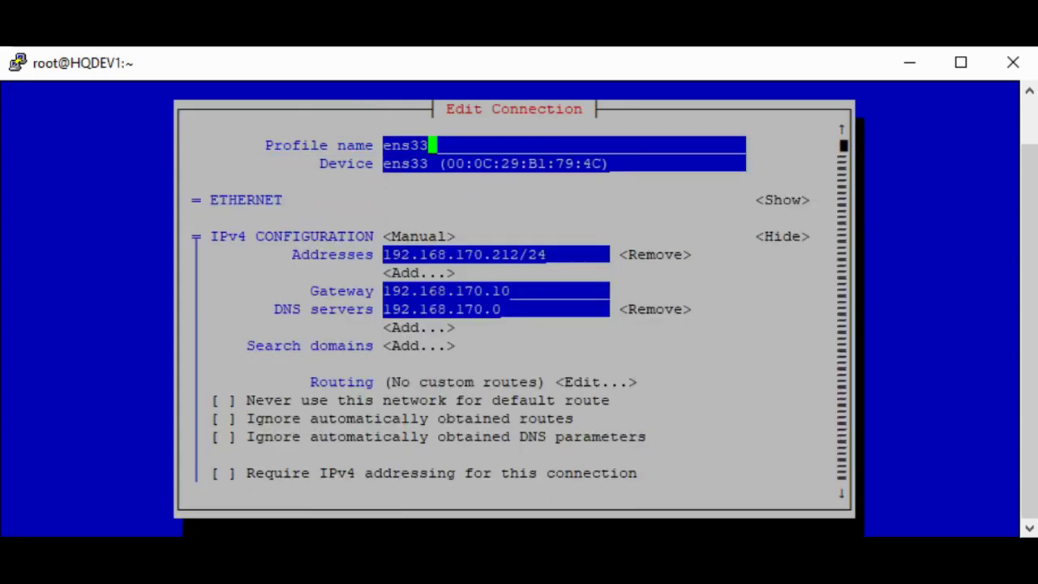
{"action": "key", "text": "Down"}
{"action": "key", "text": "Up"}
{"action": "key", "text": "Down"}
{"action": "key", "text": "Down"}
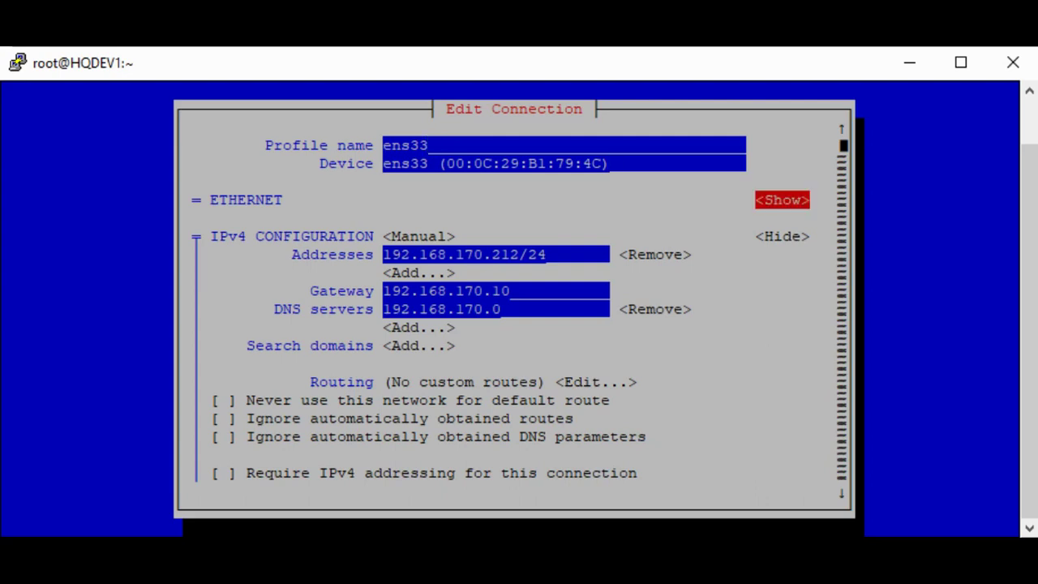
{"action": "key", "text": "Down"}
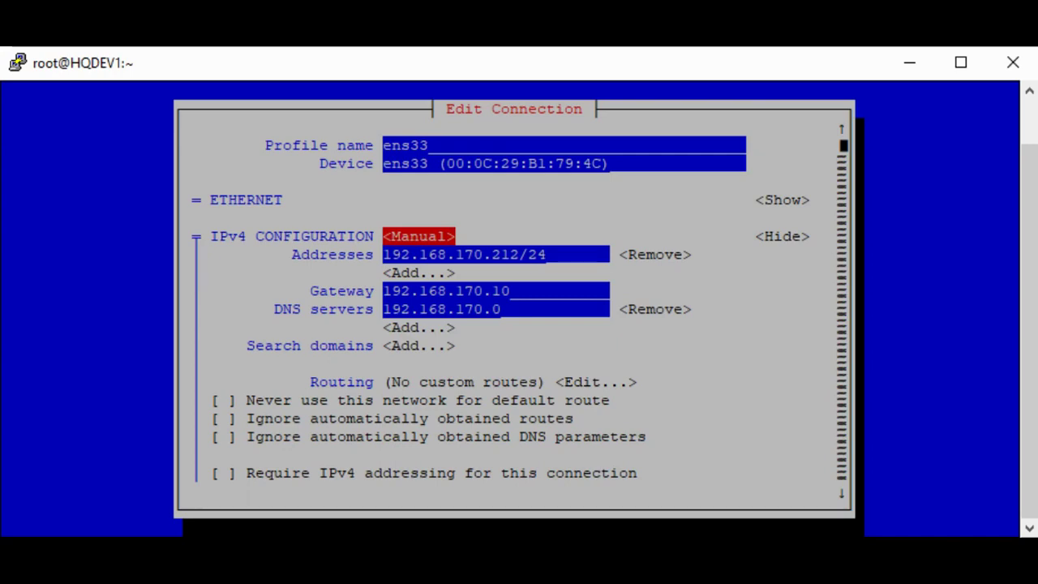
{"action": "key", "text": "Return"}
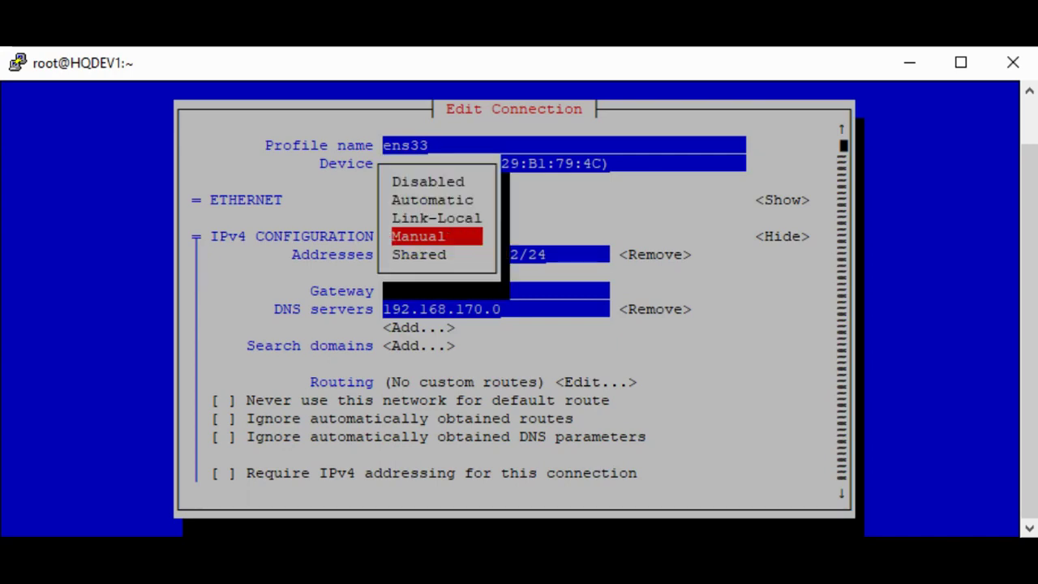
{"action": "key", "text": "Up"}
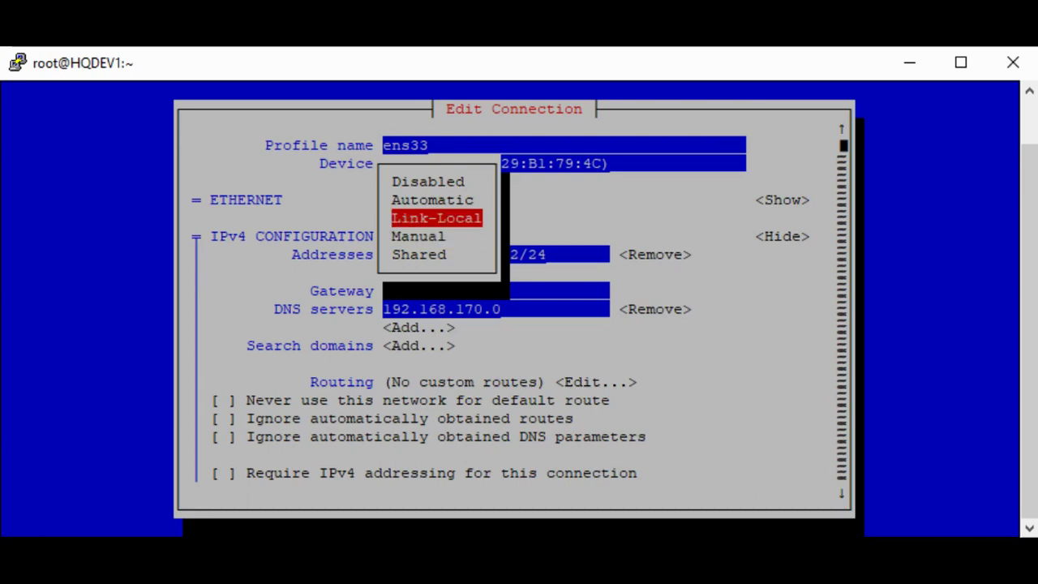
{"action": "key", "text": "Up"}
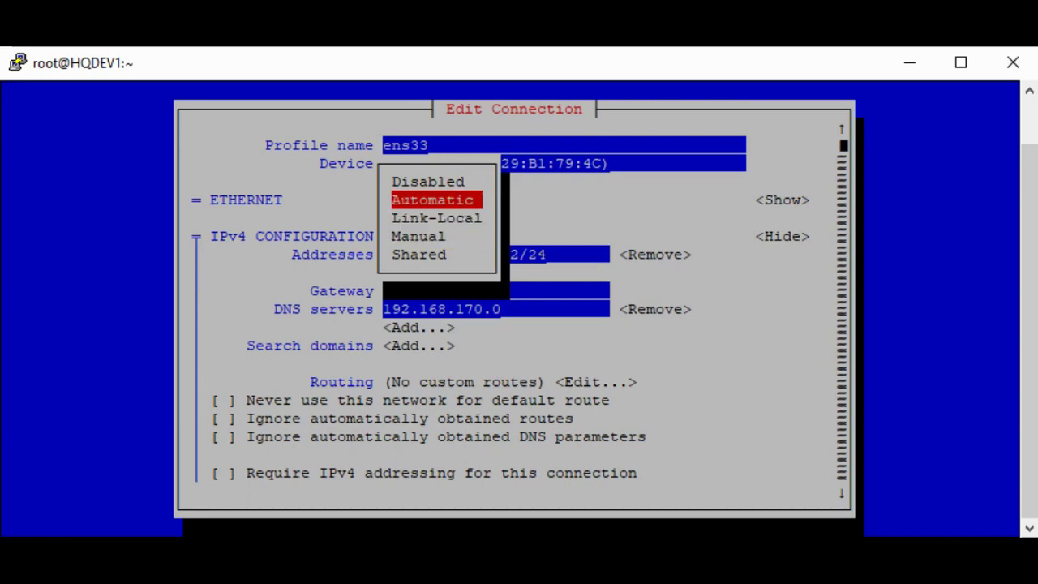
{"action": "key", "text": "Down"}
{"action": "key", "text": "Down"}
{"action": "key", "text": "Return"}
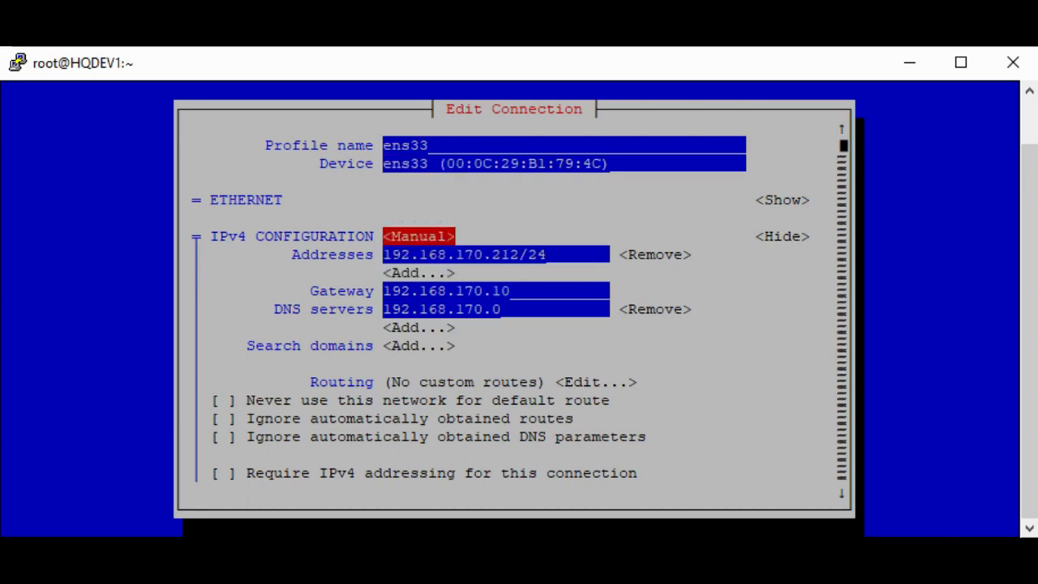
{"action": "key", "text": "Tab"}
{"action": "key", "text": "Tab"}
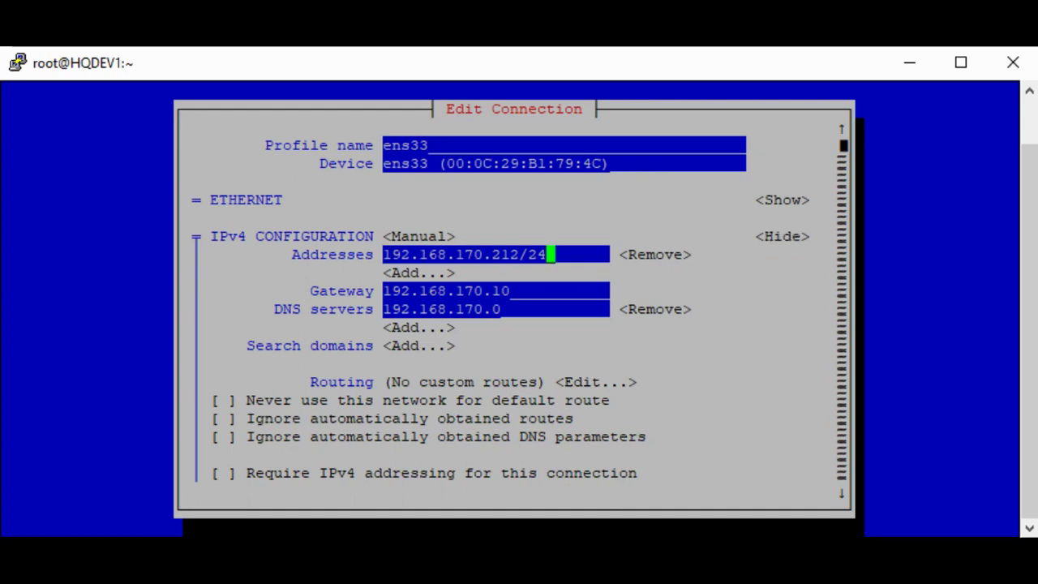
- Change the ens33 address to 10.10.10.15/24 and begin clearing the old gateway
{"action": "key", "text": "Left"}
{"action": "key", "text": "Left"}
{"action": "key", "text": "Left"}
{"action": "key", "text": "BackSpace"}
{"action": "key", "text": "BackSpace"}
{"action": "key", "text": "BackSpace"}
{"action": "key", "text": "BackSpace"}
{"action": "key", "text": "BackSpace"}
{"action": "key", "text": "BackSpace"}
{"action": "key", "text": "BackSpace"}
{"action": "key", "text": "BackSpace"}
{"action": "key", "text": "BackSpace"}
{"action": "key", "text": "BackSpace"}
{"action": "key", "text": "BackSpace"}
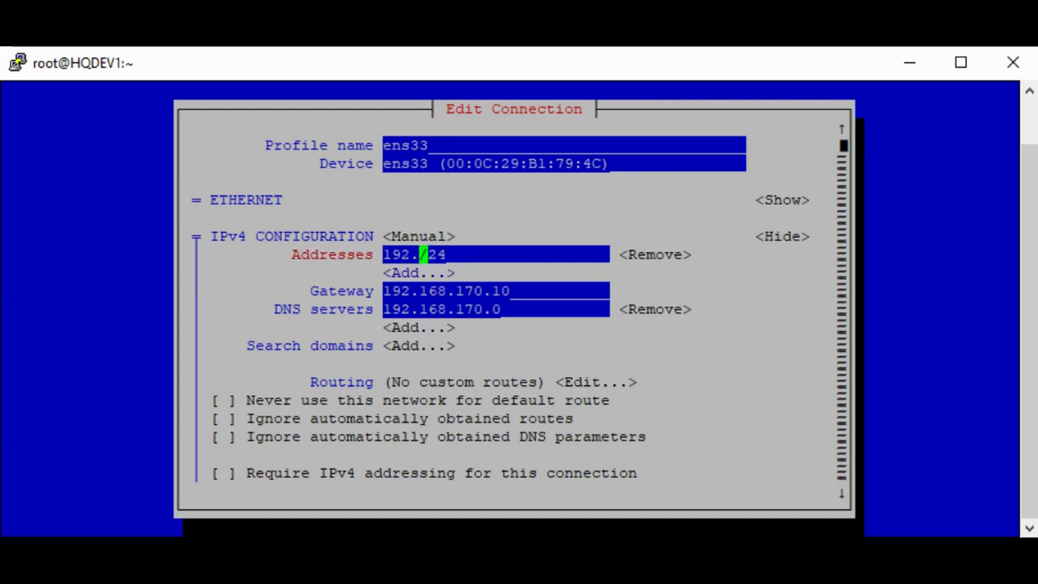
{"action": "key", "text": "BackSpace"}
{"action": "key", "text": "BackSpace"}
{"action": "key", "text": "BackSpace"}
{"action": "key", "text": "BackSpace"}
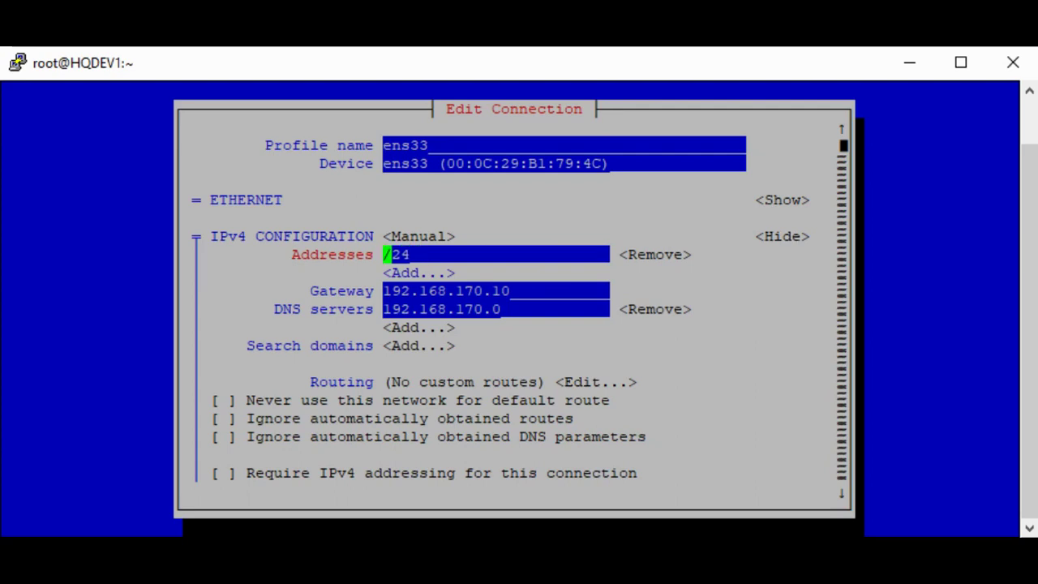
{"action": "type", "text": "10"}
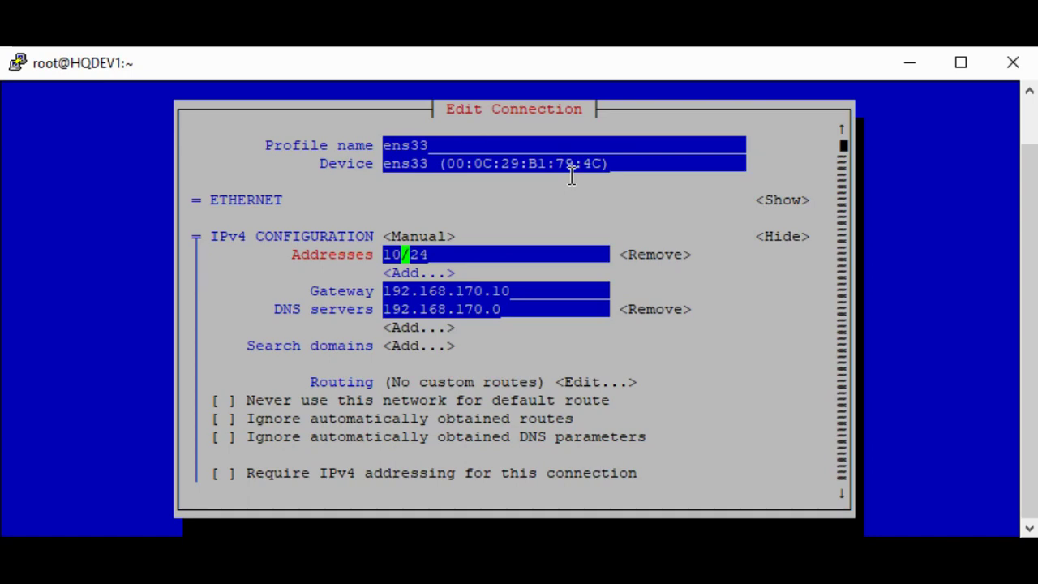
{"action": "type", "text": "..10"}
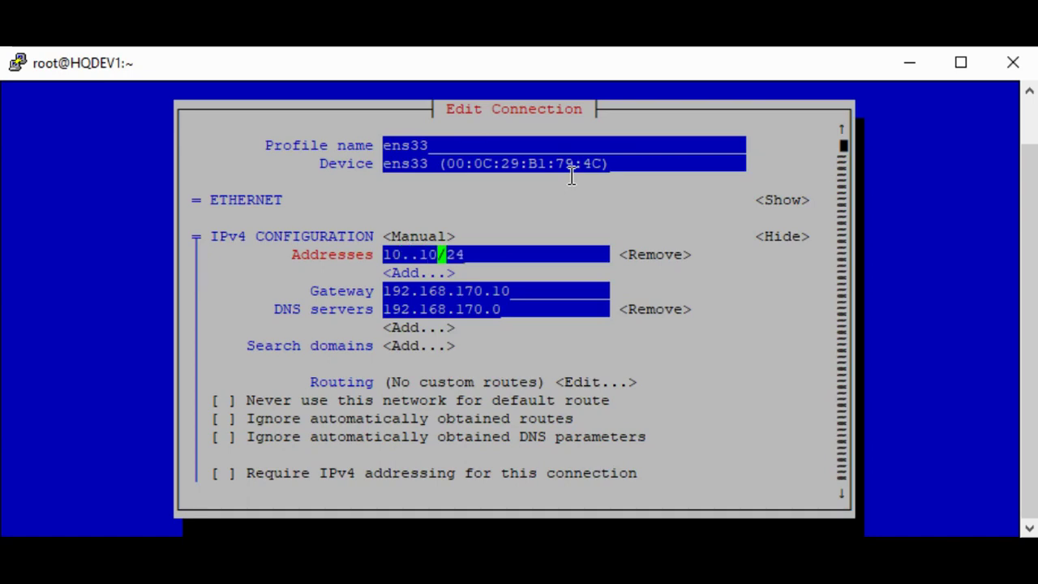
{"action": "type", "text": "."}
{"action": "key", "text": "Left"}
{"action": "key", "text": "Left"}
{"action": "key", "text": "Left"}
{"action": "key", "text": "Left"}
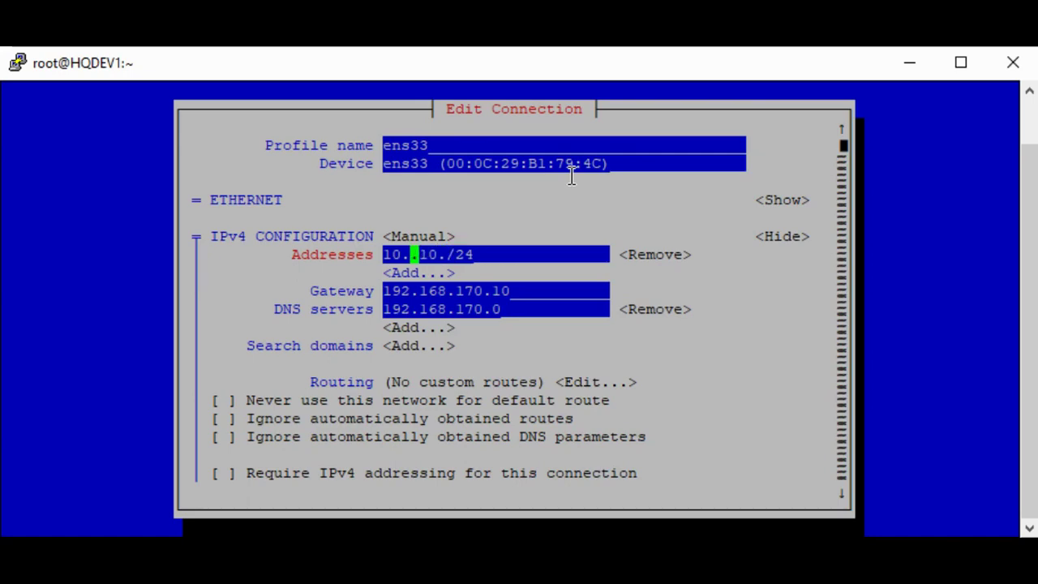
{"action": "key", "text": "Delete"}
{"action": "key", "text": "Right"}
{"action": "key", "text": "Right"}
{"action": "key", "text": "Right"}
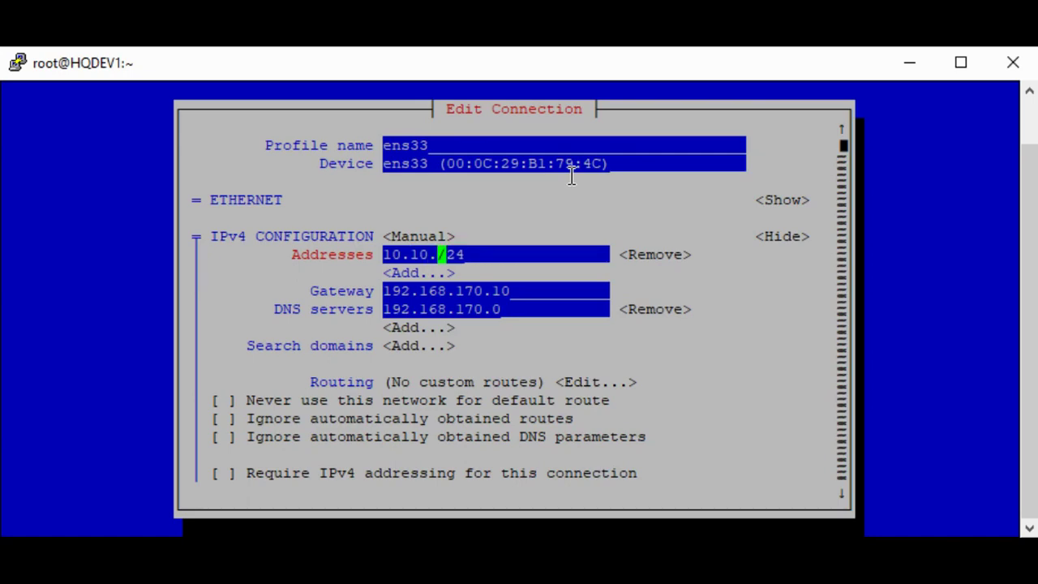
{"action": "type", "text": "10"}
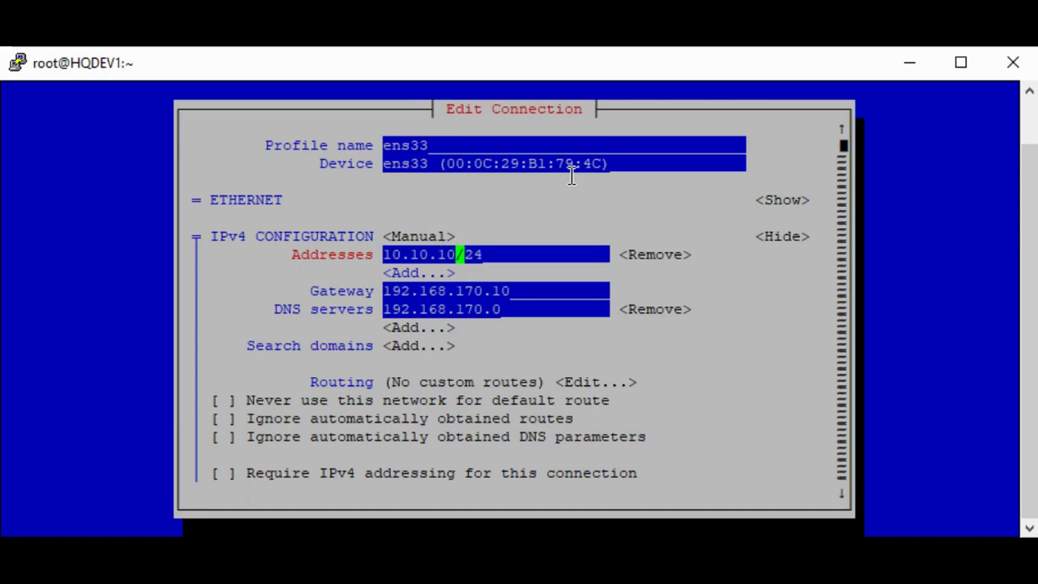
{"action": "type", "text": ".15"}
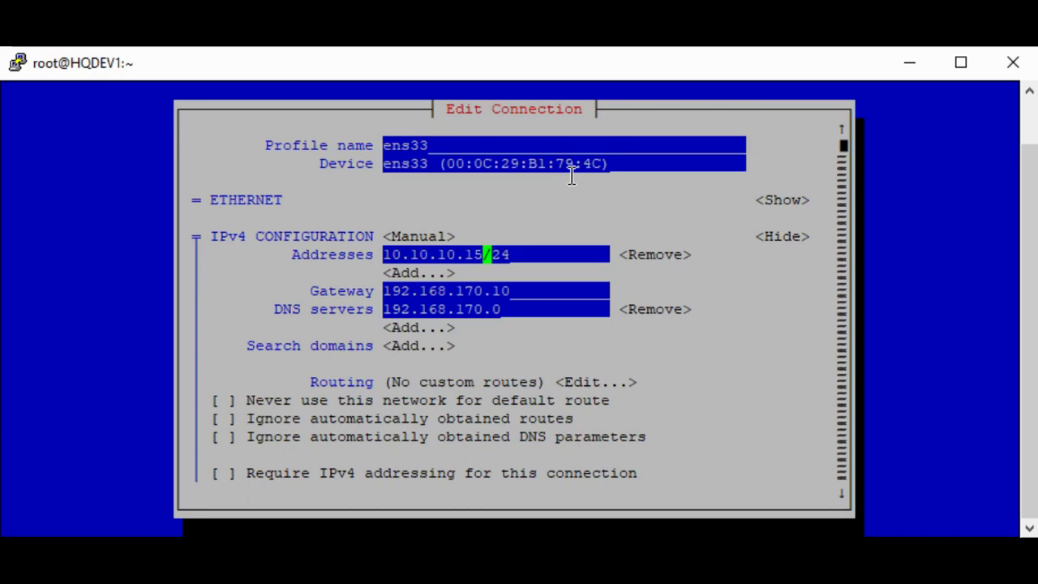
{"action": "key", "text": "Tab"}
{"action": "key", "text": "Tab"}
{"action": "key", "text": "Tab"}
{"action": "key", "text": "BackSpace"}
{"action": "key", "text": "BackSpace"}
{"action": "key", "text": "BackSpace"}
{"action": "key", "text": "BackSpace"}
{"action": "key", "text": "BackSpace"}
{"action": "key", "text": "BackSpace"}
{"action": "key", "text": "BackSpace"}
{"action": "key", "text": "BackSpace"}
{"action": "key", "text": "BackSpace"}
{"action": "key", "text": "BackSpace"}
{"action": "key", "text": "BackSpace"}
{"action": "key", "text": "BackSpace"}
{"action": "key", "text": "BackSpace"}
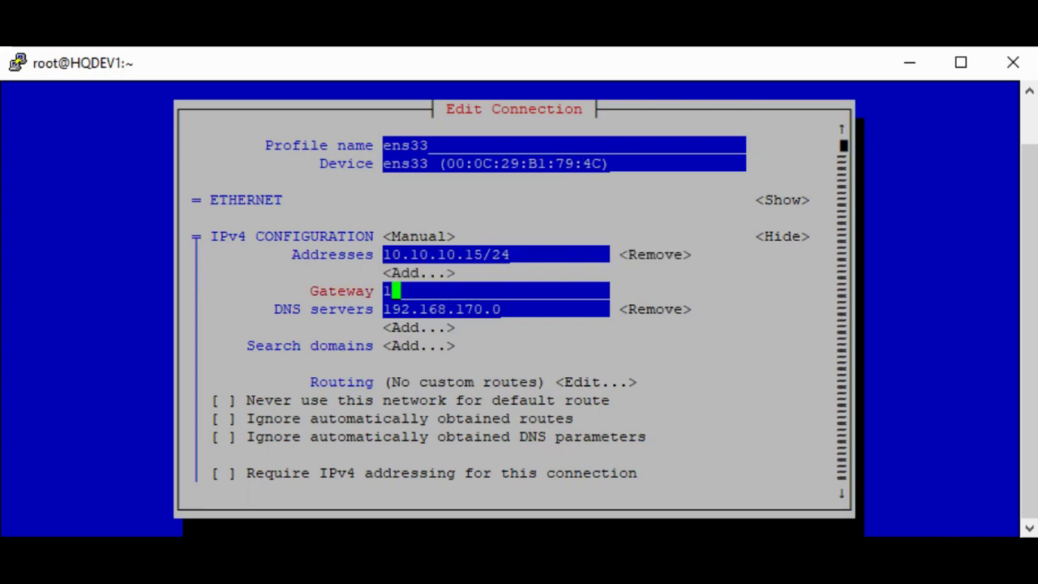
- Enter gateway 10.10.10.99 and replace the DNS server with 10.0.1.3
{"action": "key", "text": "BackSpace"}
{"action": "type", "text": "10.10"}
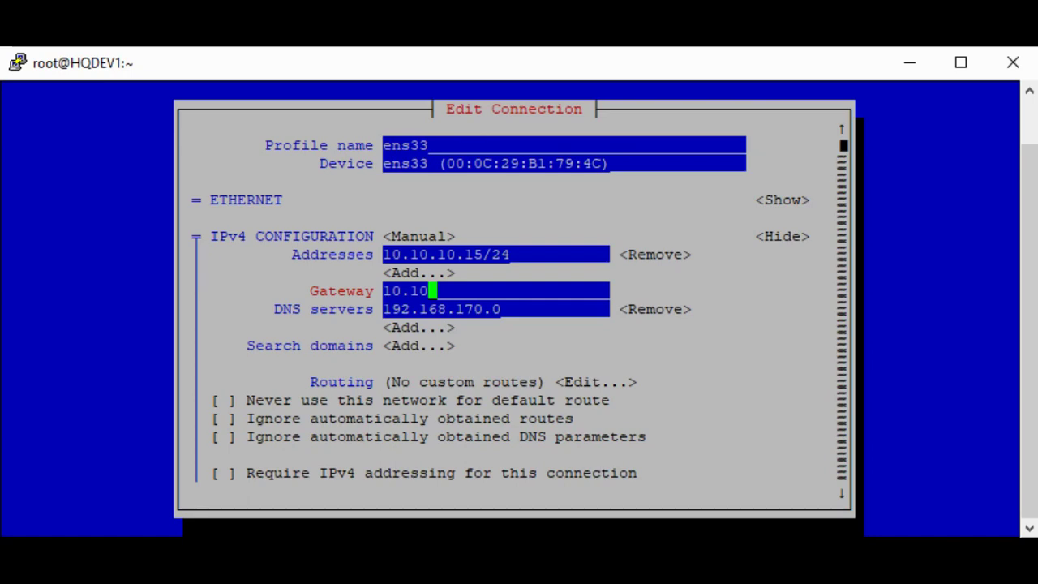
{"action": "type", "text": ".10"}
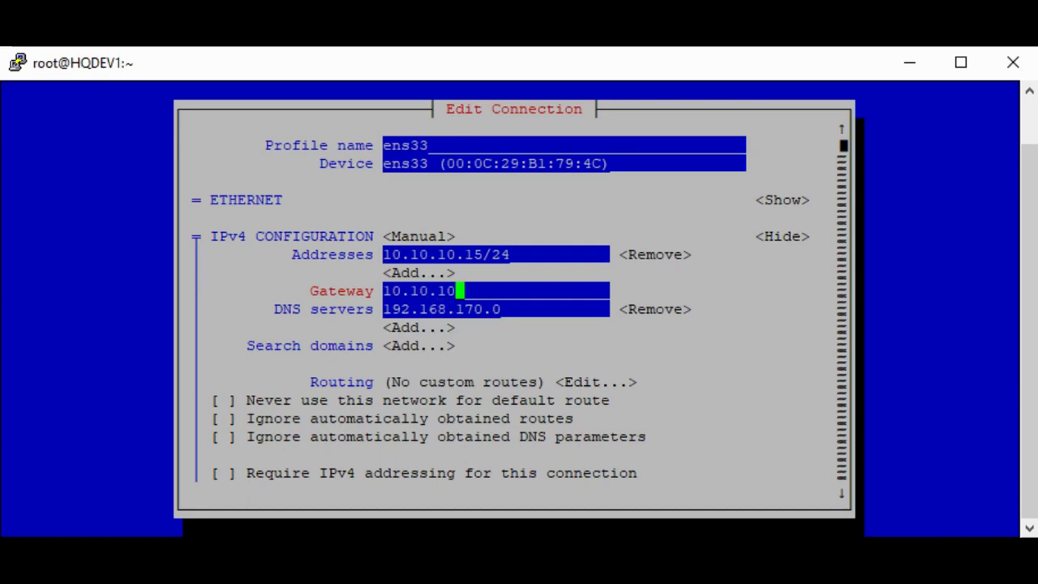
{"action": "type", "text": ".99"}
{"action": "left_click", "coordinate": [504, 309]}
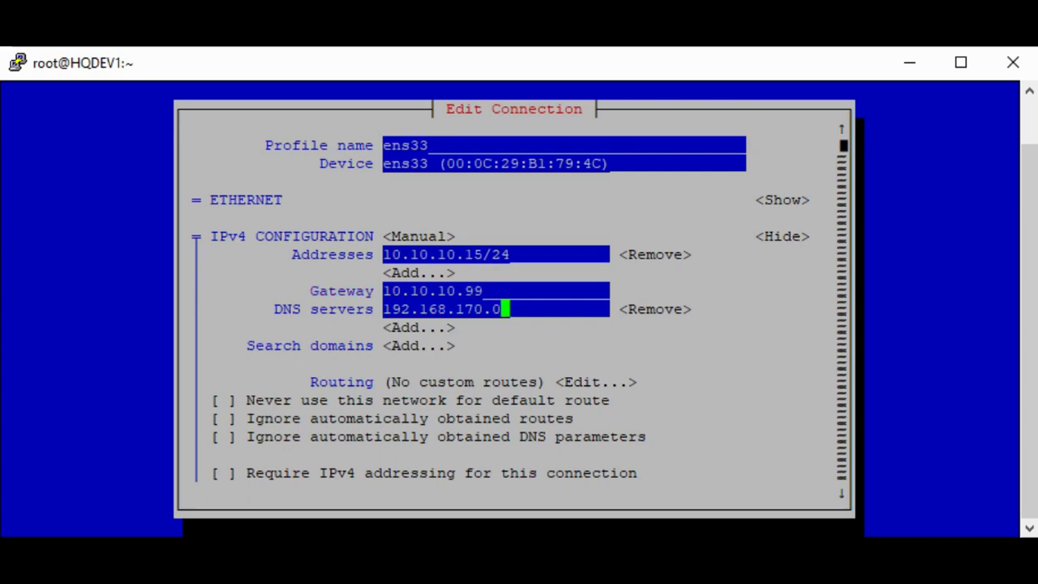
{"action": "key", "text": "BackSpace"}
{"action": "key", "text": "BackSpace"}
{"action": "key", "text": "BackSpace"}
{"action": "key", "text": "BackSpace"}
{"action": "key", "text": "BackSpace"}
{"action": "key", "text": "BackSpace"}
{"action": "key", "text": "BackSpace"}
{"action": "key", "text": "BackSpace"}
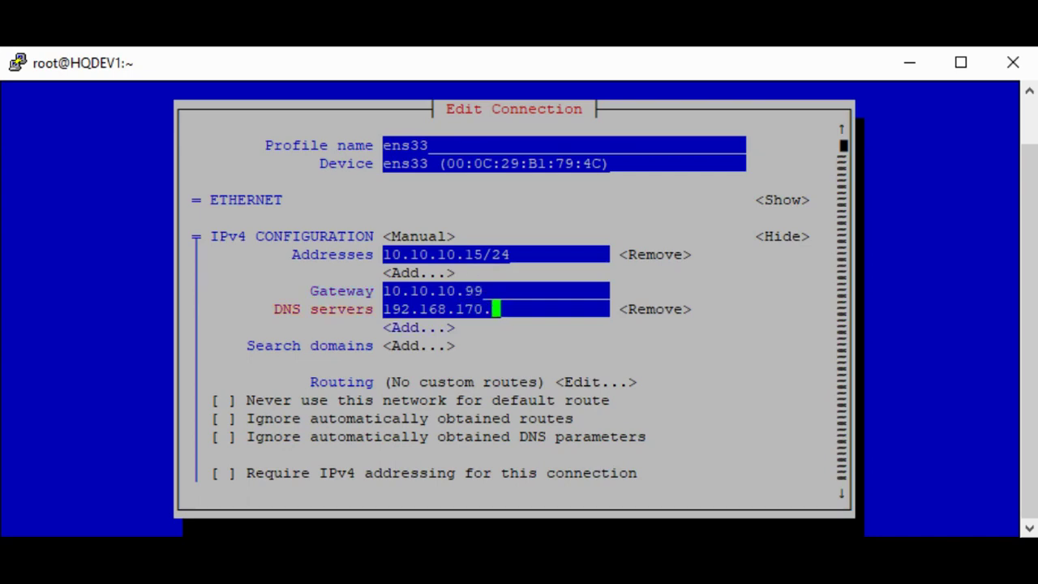
{"action": "key", "text": "BackSpace"}
{"action": "key", "text": "BackSpace"}
{"action": "key", "text": "BackSpace"}
{"action": "key", "text": "BackSpace"}
{"action": "key", "text": "BackSpace"}
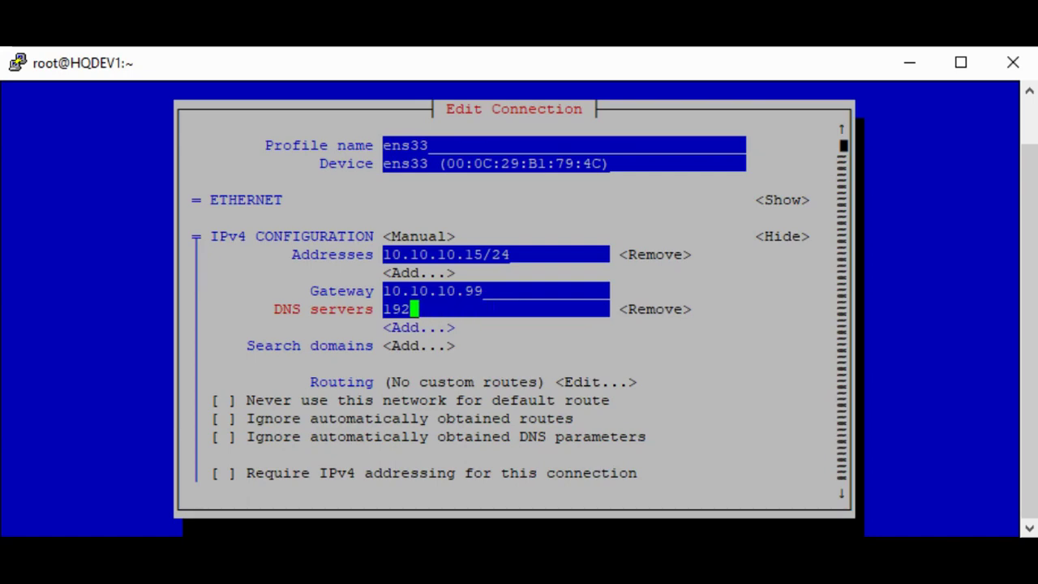
{"action": "type", "text": "10.0.1."}
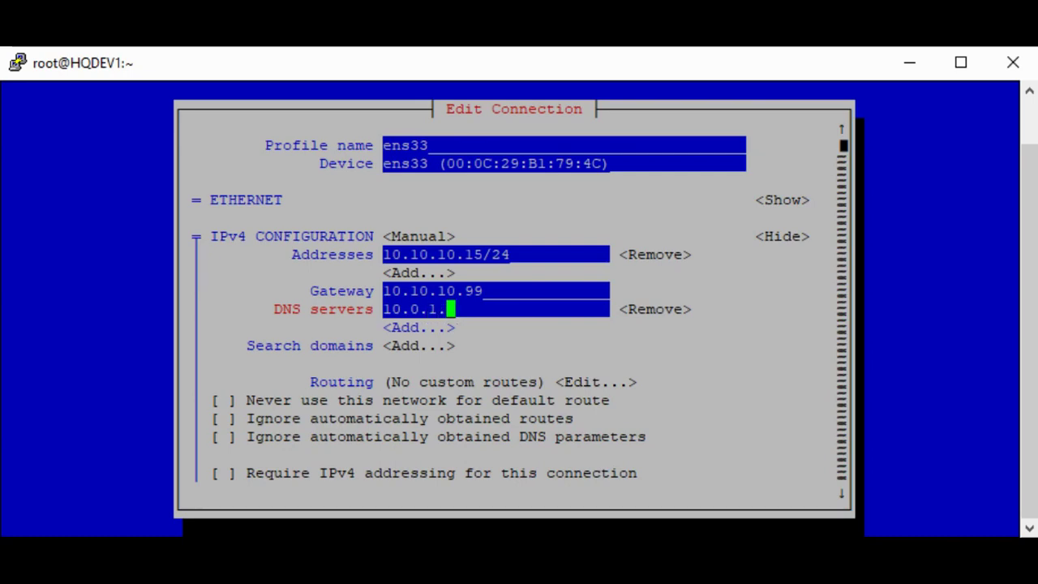
{"action": "type", "text": "3"}
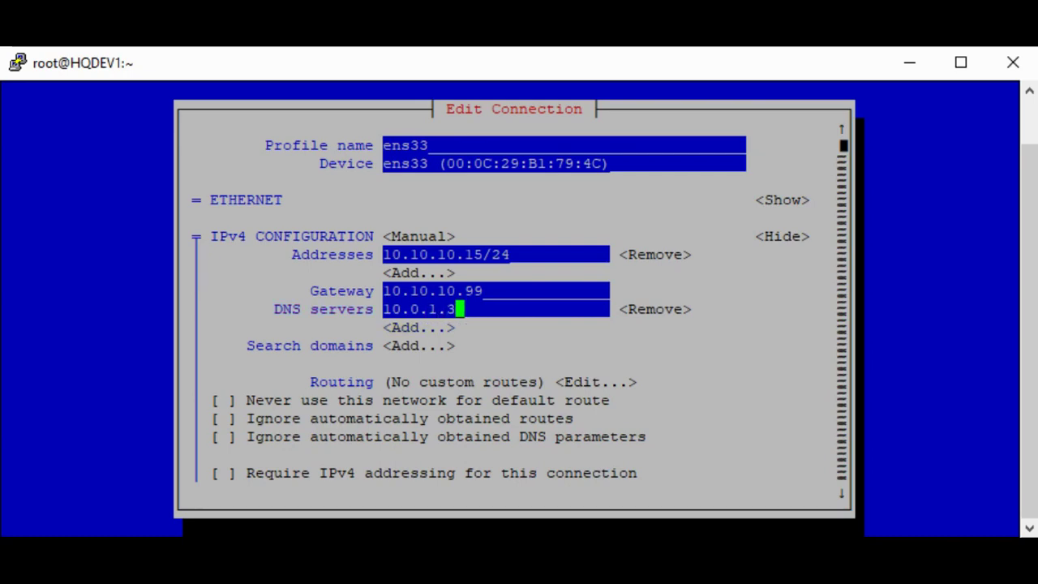
{"action": "key", "text": "Tab"}
{"action": "key", "text": "Tab"}
- Step back through the form to the address list, adding an empty second address row
{"action": "key", "text": "Tab"}
{"action": "key", "text": "Tab"}
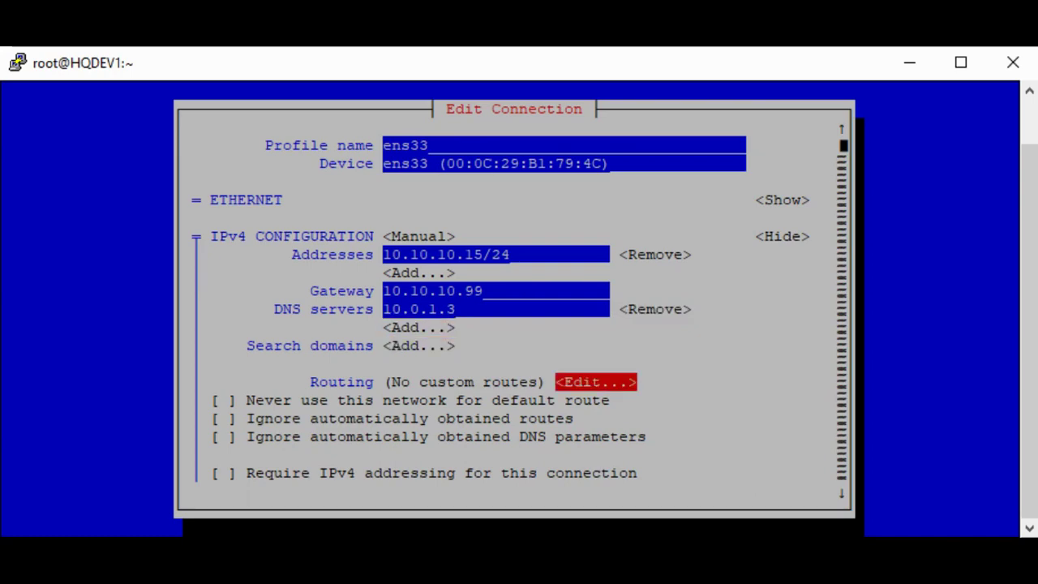
{"action": "key", "text": "Tab"}
{"action": "key", "text": "shift+Tab"}
{"action": "key", "text": "shift+Tab"}
{"action": "key", "text": "shift+Tab"}
{"action": "key", "text": "shift+Tab"}
{"action": "key", "text": "shift+Tab"}
{"action": "key", "text": "shift+Tab"}
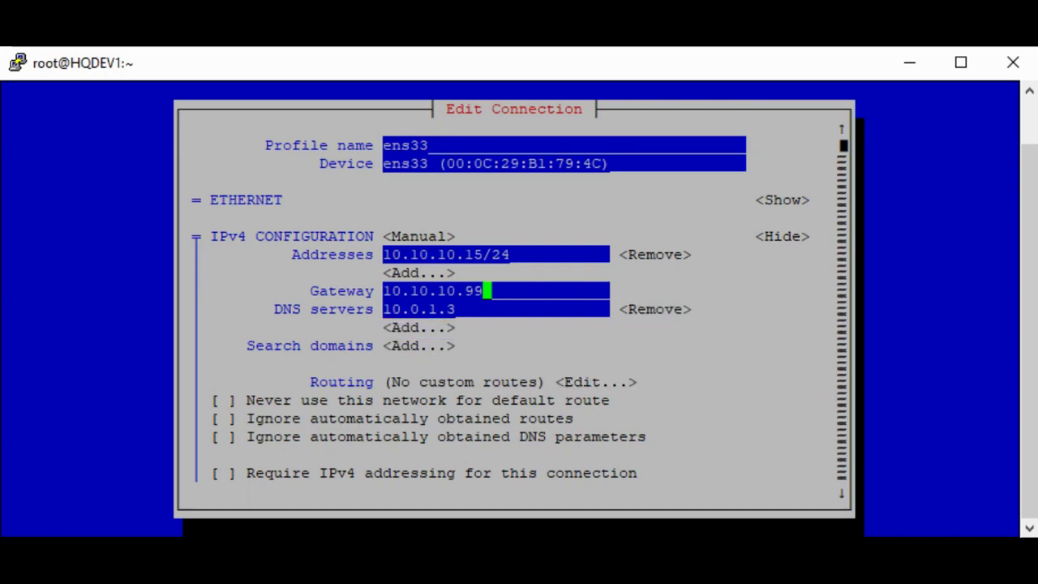
{"action": "key", "text": "shift+Tab"}
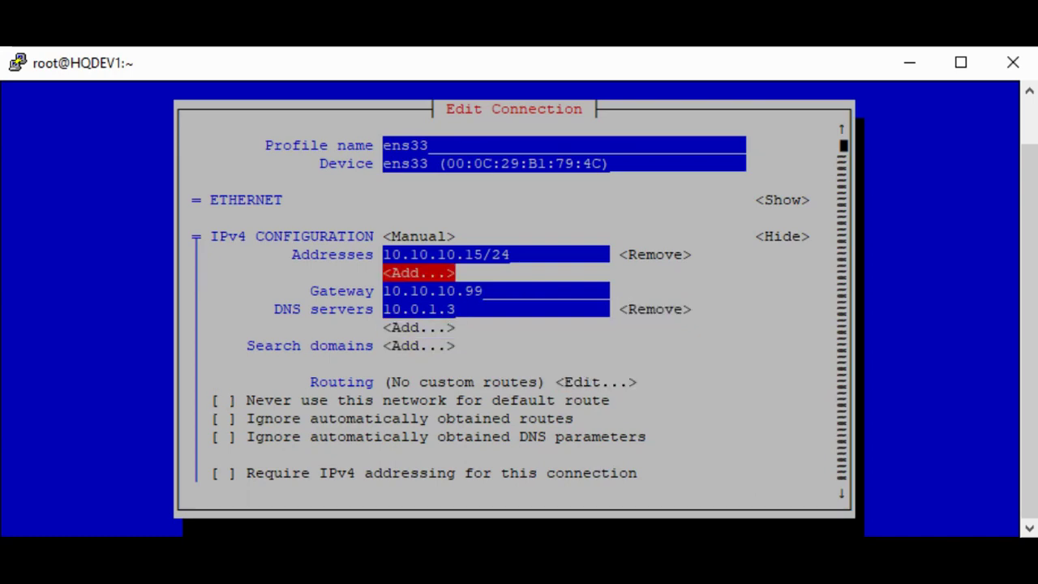
{"action": "key", "text": "Tab"}
{"action": "key", "text": "Tab"}
{"action": "key", "text": "Tab"}
{"action": "key", "text": "Tab"}
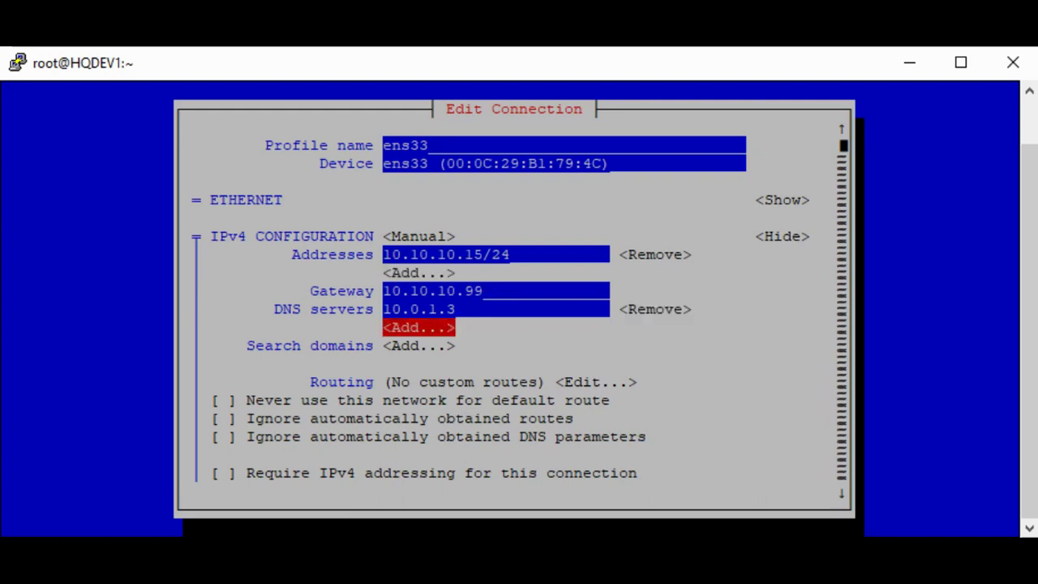
{"action": "key", "text": "shift+Tab"}
{"action": "key", "text": "shift+Tab"}
{"action": "key", "text": "shift+Tab"}
{"action": "key", "text": "shift+Tab"}
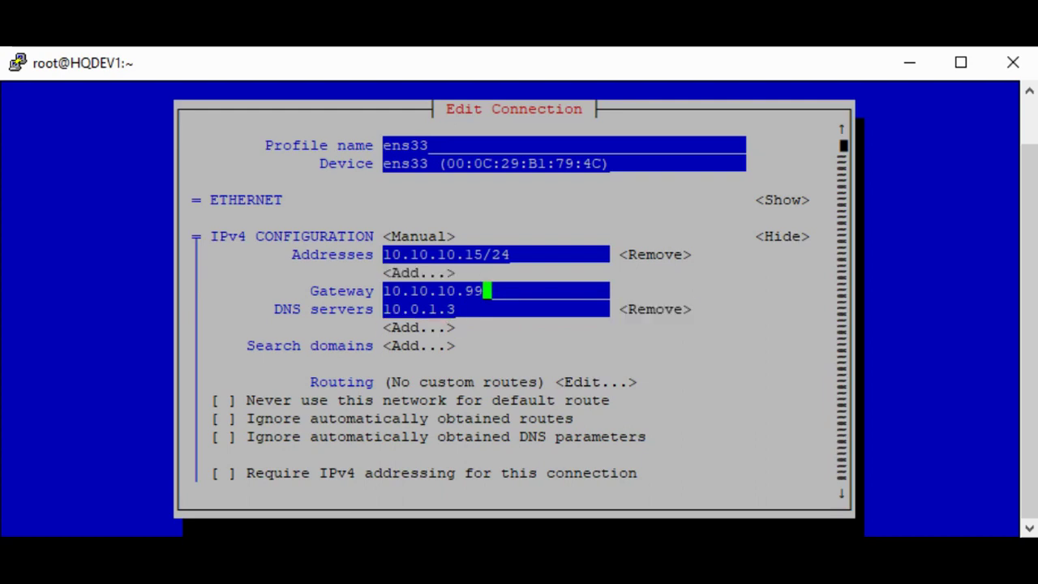
{"action": "key", "text": "Return"}
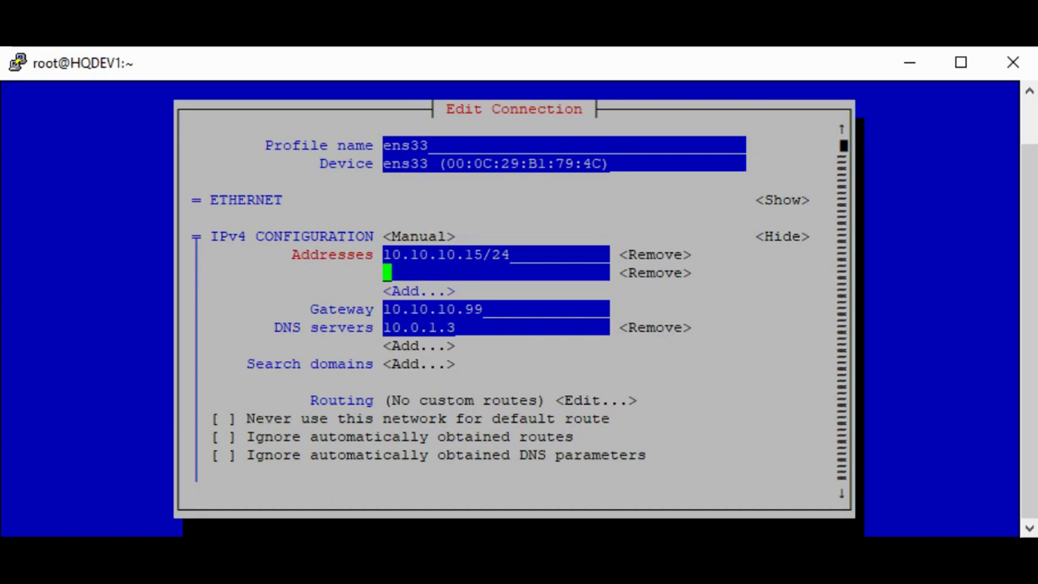
{"action": "key", "text": "Tab"}
{"action": "key", "text": "Tab"}
{"action": "key", "text": "Tab"}
{"action": "key", "text": "Tab"}
{"action": "key", "text": "Tab"}
{"action": "key", "text": "Tab"}
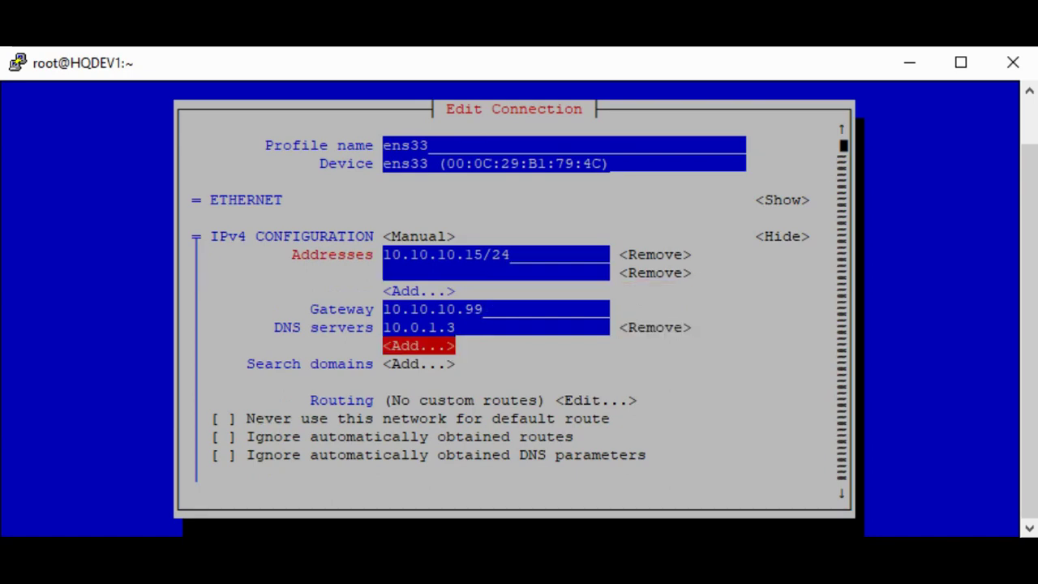
{"action": "key", "text": "Tab"}
{"action": "key", "text": "Tab"}
{"action": "key", "text": "Tab"}
{"action": "key", "text": "Tab"}
{"action": "key", "text": "Tab"}
{"action": "key", "text": "Tab"}
{"action": "key", "text": "Tab"}
{"action": "key", "text": "Tab"}
{"action": "key", "text": "Tab"}
{"action": "key", "text": "Tab"}
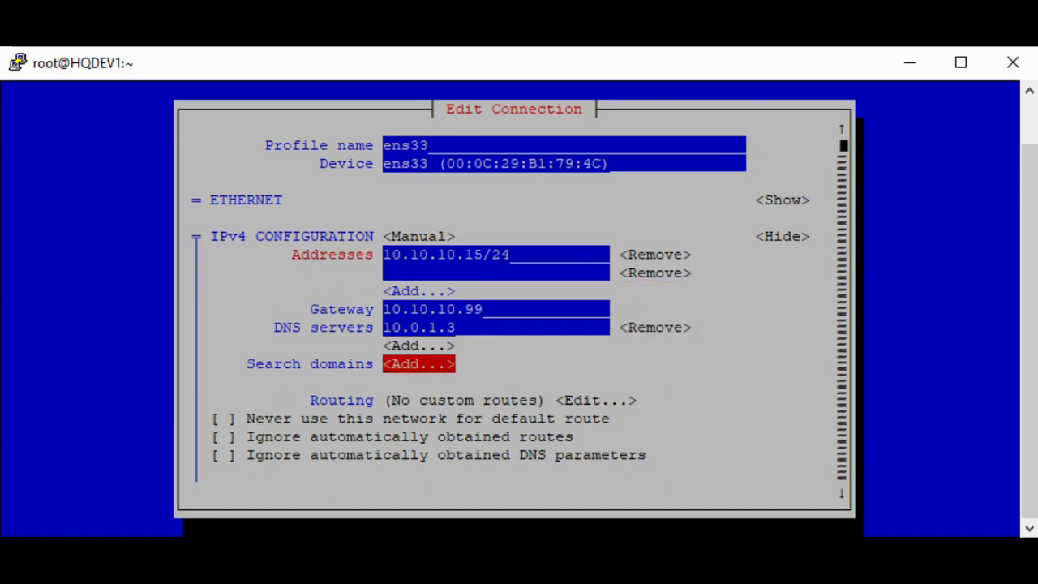
{"action": "key", "text": "Tab"}
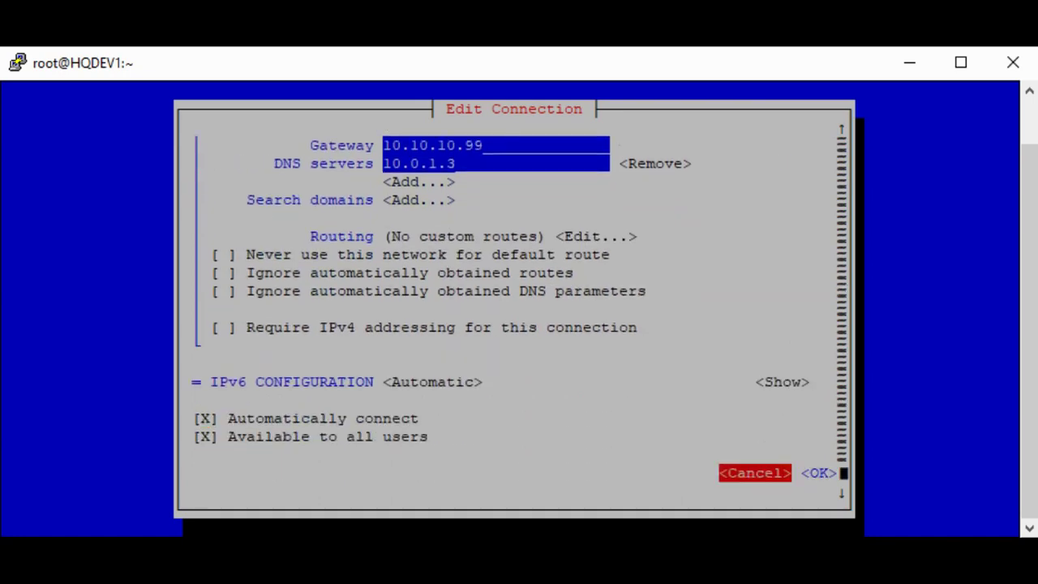
- Remove the empty second address row, leaving only 10.10.10.15/24
{"action": "key", "text": "shift+Tab"}
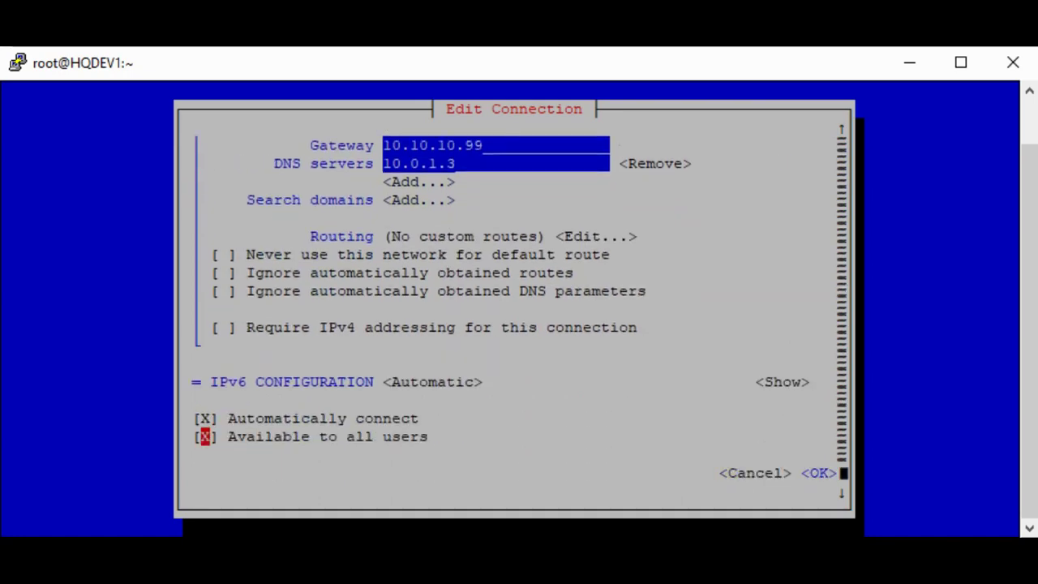
{"action": "key", "text": "Tab"}
{"action": "key", "text": "shift+Tab"}
{"action": "key", "text": "Tab"}
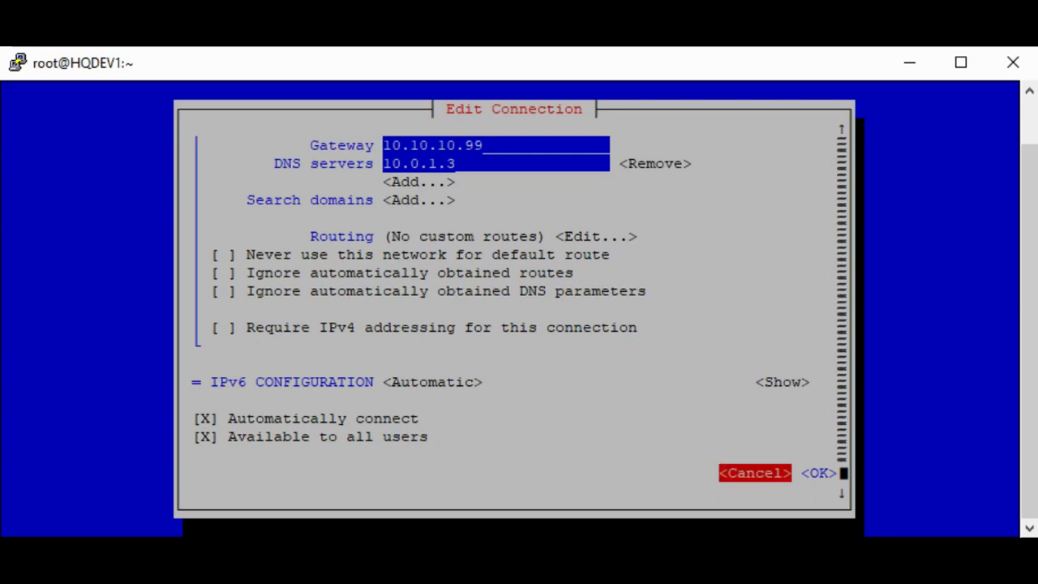
{"action": "key", "text": "shift+Tab"}
{"action": "key", "text": "shift+Tab"}
{"action": "key", "text": "shift+Tab"}
{"action": "key", "text": "shift+Tab"}
{"action": "key", "text": "shift+Tab"}
{"action": "key", "text": "shift+Tab"}
{"action": "key", "text": "shift+Tab"}
{"action": "key", "text": "shift+Tab"}
{"action": "key", "text": "shift+Tab"}
{"action": "key", "text": "shift+Tab"}
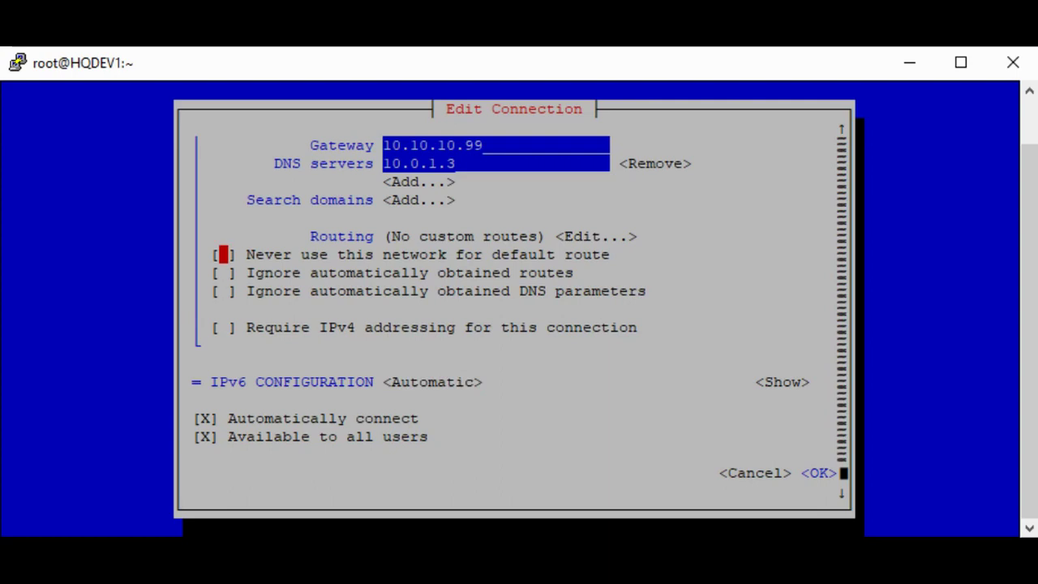
{"action": "key", "text": "shift+Tab"}
{"action": "key", "text": "shift+Tab"}
{"action": "key", "text": "shift+Tab"}
{"action": "key", "text": "shift+Tab"}
{"action": "key", "text": "shift+Tab"}
{"action": "key", "text": "shift+Tab"}
{"action": "key", "text": "shift+Tab"}
{"action": "key", "text": "shift+Tab"}
{"action": "key", "text": "shift+Tab"}
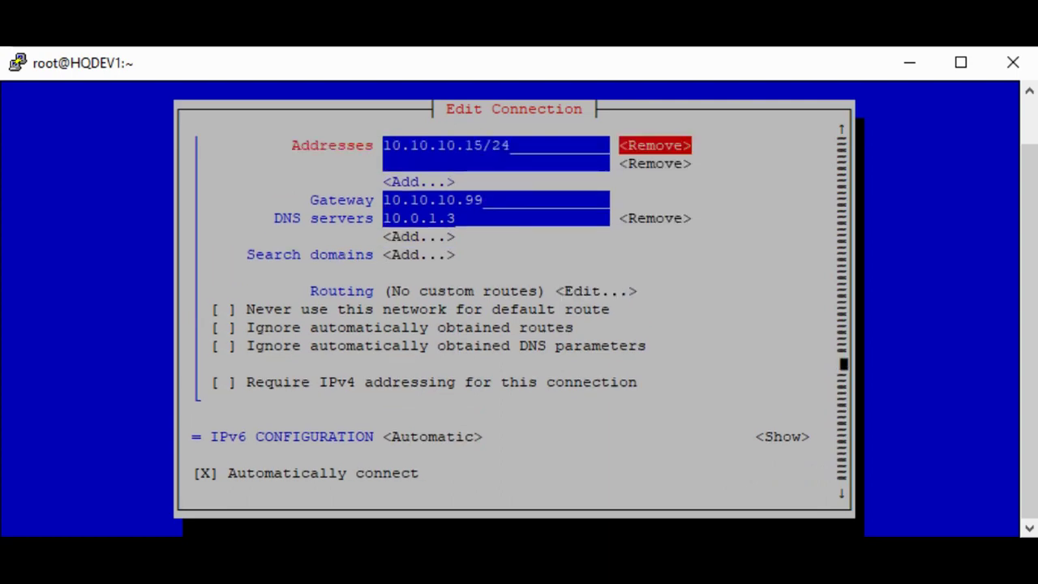
{"action": "key", "text": "Tab"}
{"action": "key", "text": "Tab"}
{"action": "key", "text": "Tab"}
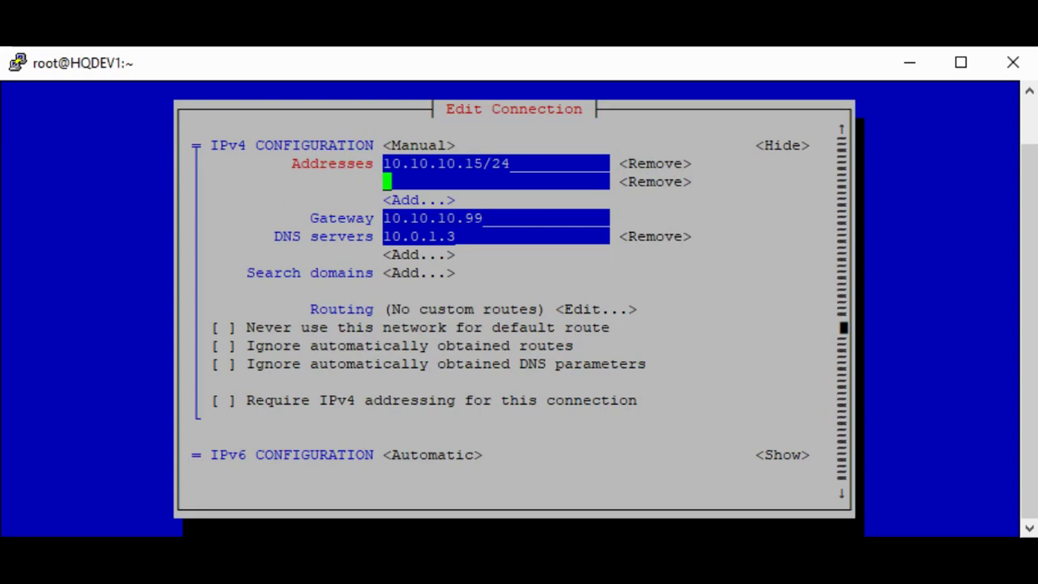
{"action": "key", "text": "Tab"}
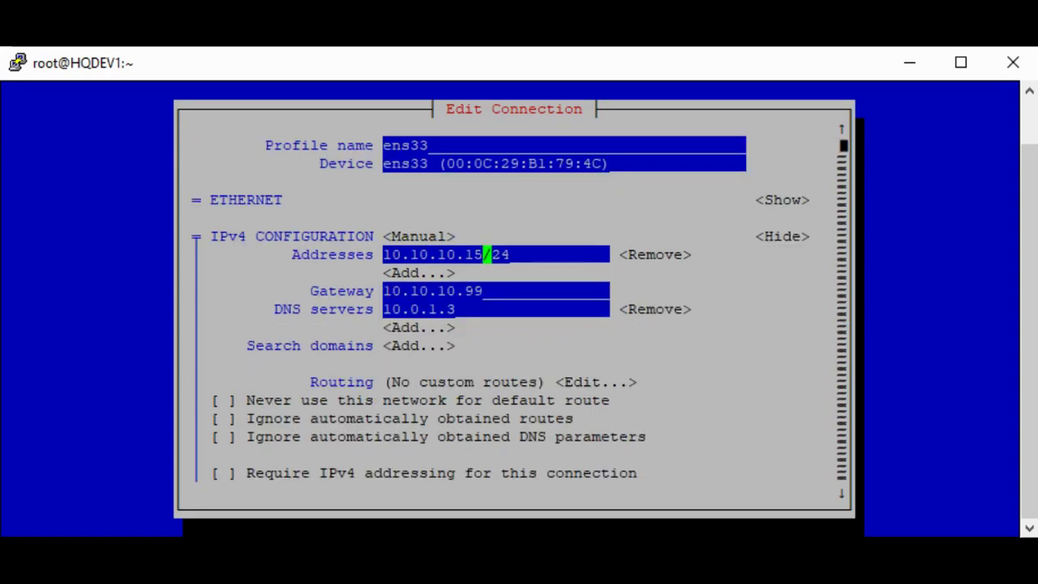
{"action": "key", "text": "Tab"}
{"action": "key", "text": "Tab"}
{"action": "key", "text": "Tab"}
{"action": "key", "text": "Tab"}
{"action": "key", "text": "Tab"}
{"action": "key", "text": "Tab"}
{"action": "key", "text": "Tab"}
{"action": "key", "text": "Tab"}
{"action": "key", "text": "Tab"}
{"action": "key", "text": "Tab"}
{"action": "key", "text": "Tab"}
{"action": "key", "text": "Tab"}
{"action": "key", "text": "Tab"}
{"action": "key", "text": "Tab"}
{"action": "key", "text": "Tab"}
{"action": "key", "text": "Tab"}
{"action": "key", "text": "Tab"}
{"action": "key", "text": "Tab"}
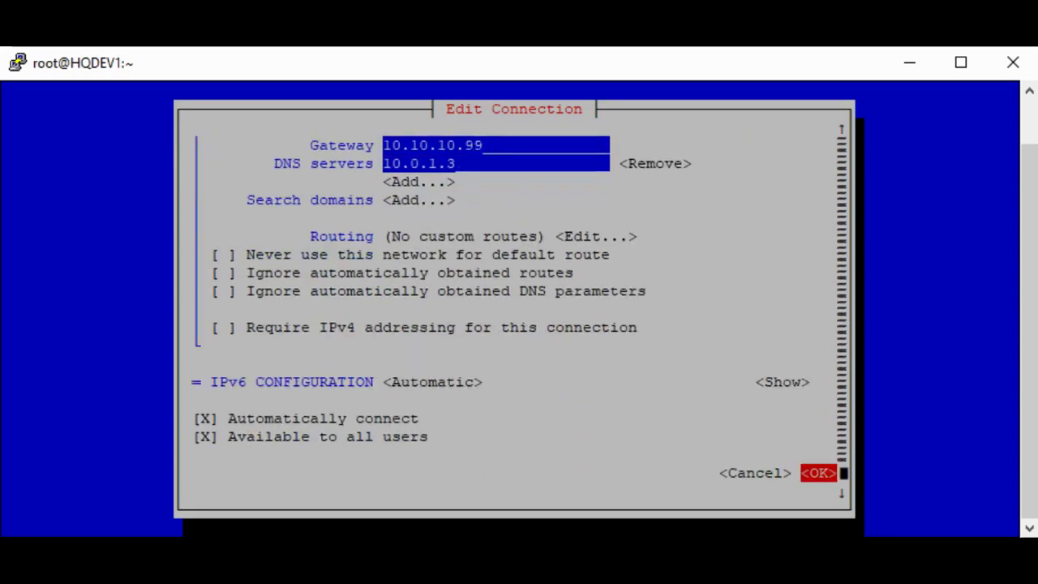
- Save the ens33 changes and return from the connection list to the nmtui main menu
{"action": "key", "text": "Return"}
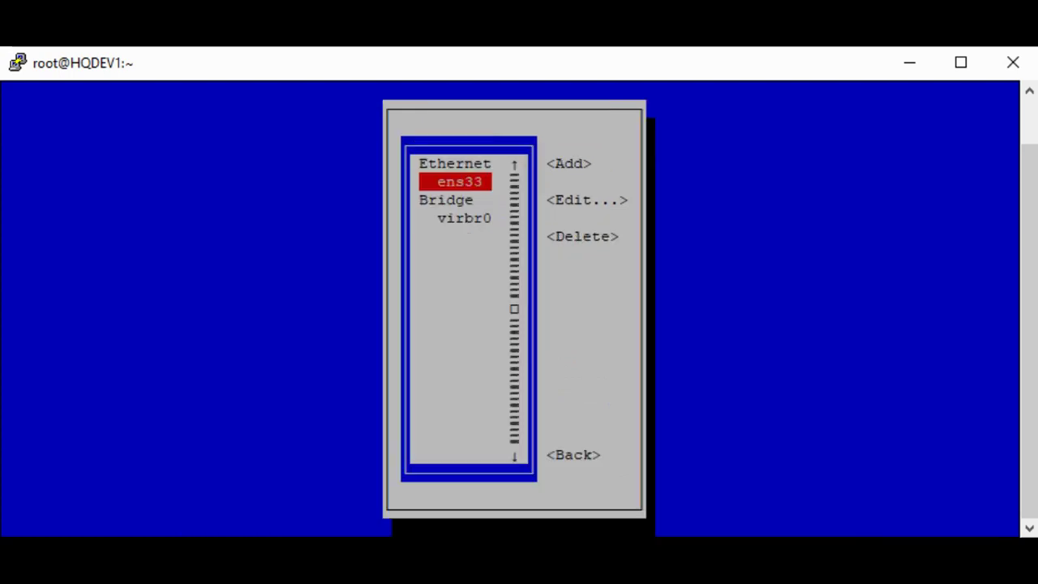
{"action": "key", "text": "Down"}
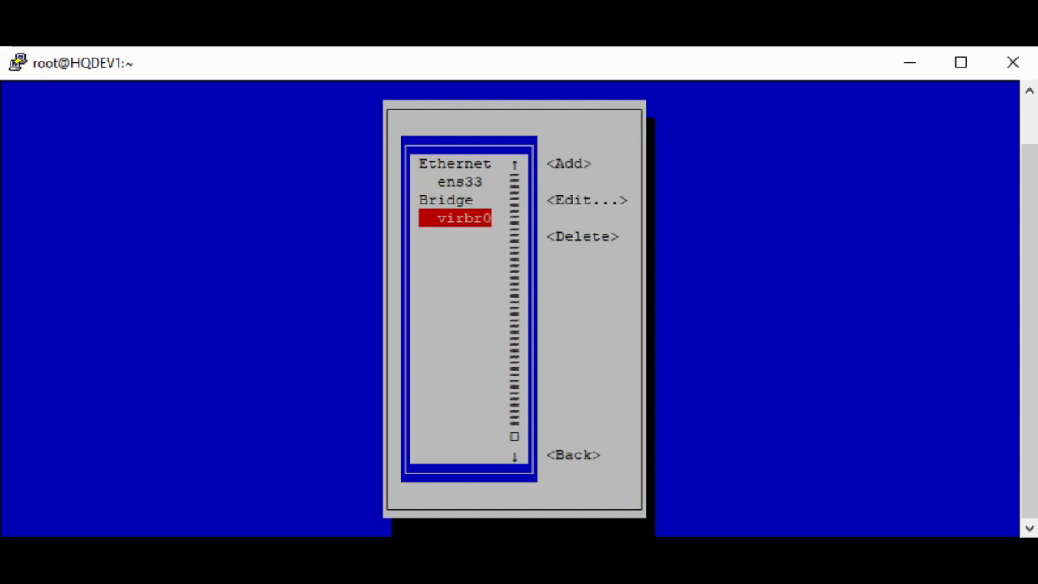
{"action": "key", "text": "Tab"}
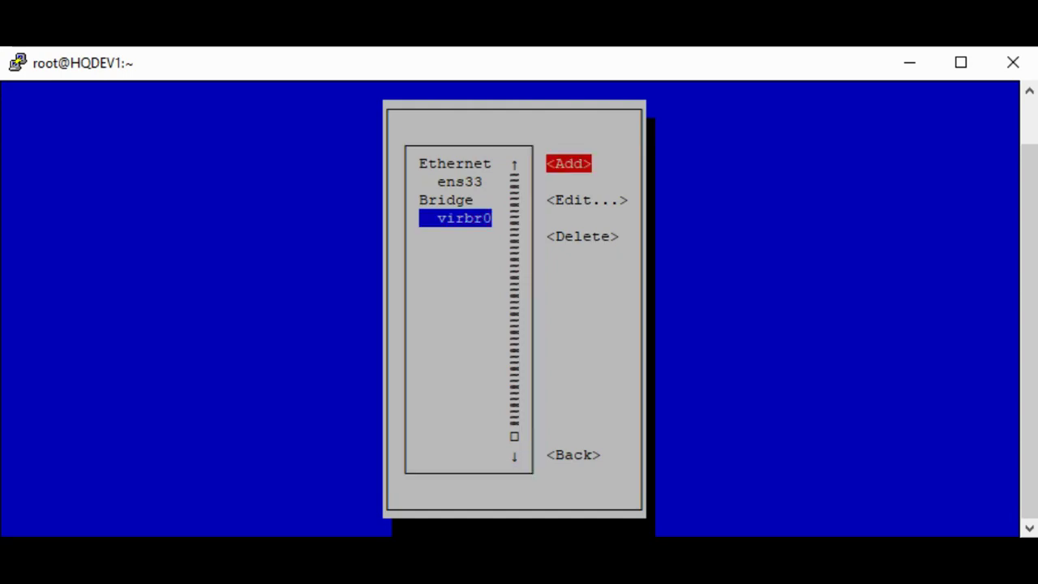
{"action": "key", "text": "Tab"}
{"action": "key", "text": "Tab"}
{"action": "key", "text": "Tab"}
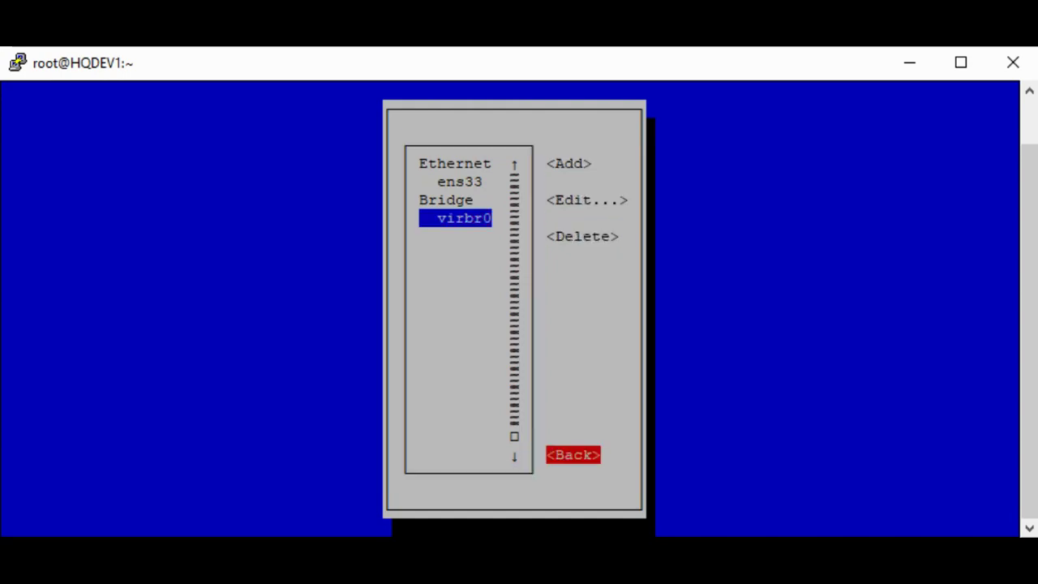
{"action": "key", "text": "Return"}
{"action": "key", "text": "Down"}
{"action": "key", "text": "Down"}
{"action": "key", "text": "Down"}
{"action": "key", "text": "Tab"}
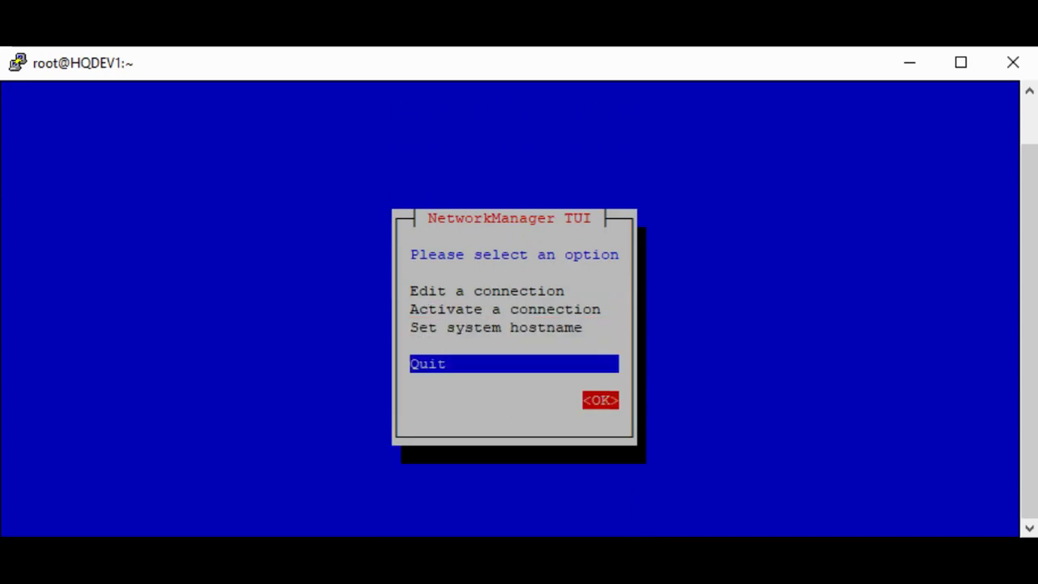
- Quit nmtui, run 'systemctl restart NetworkManager', then list interfaces with 'ip a'
{"action": "key", "text": "Return"}
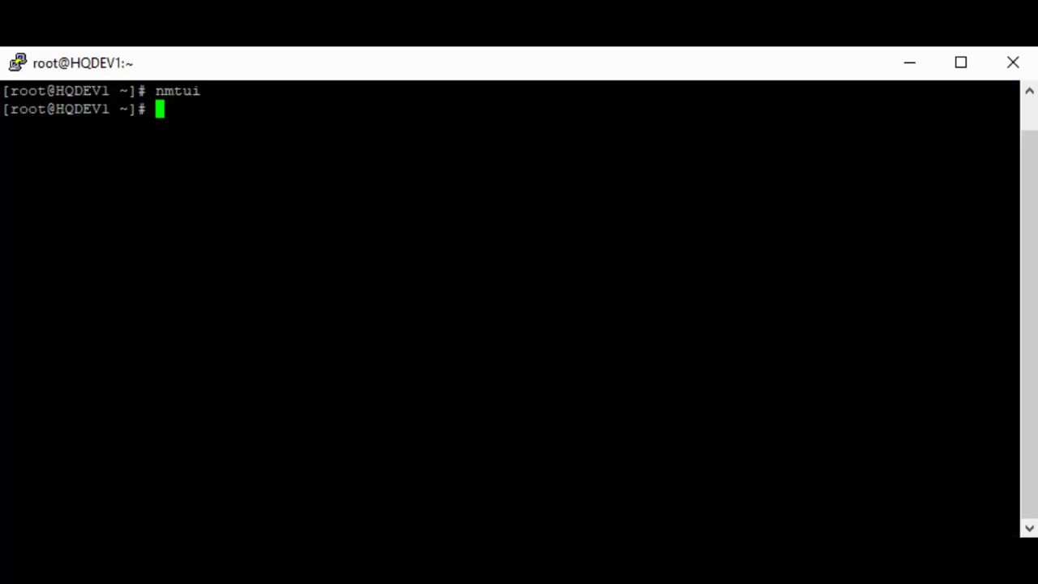
{"action": "type", "text": "systemct"}
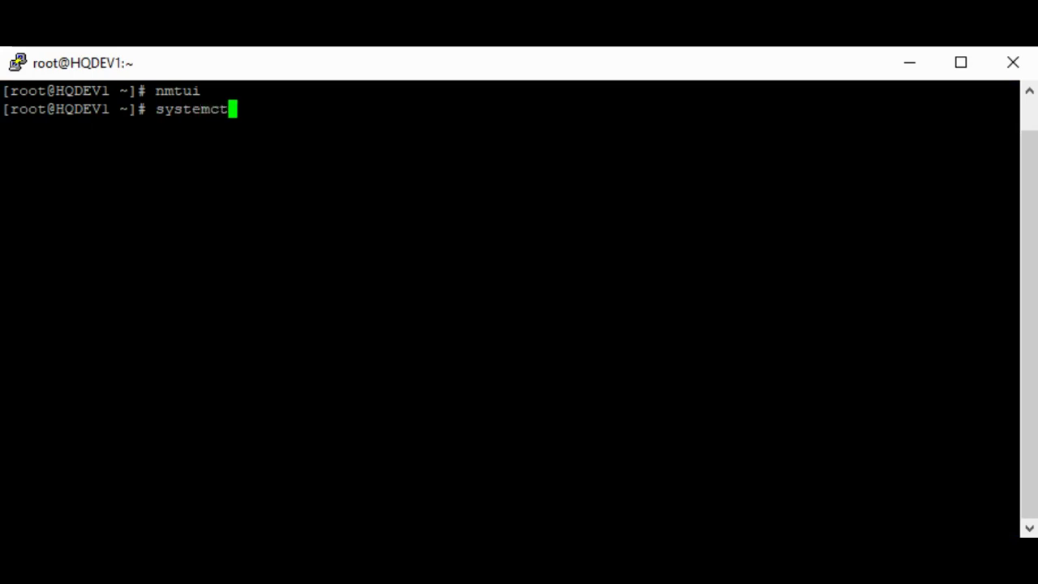
{"action": "type", "text": "l net"}
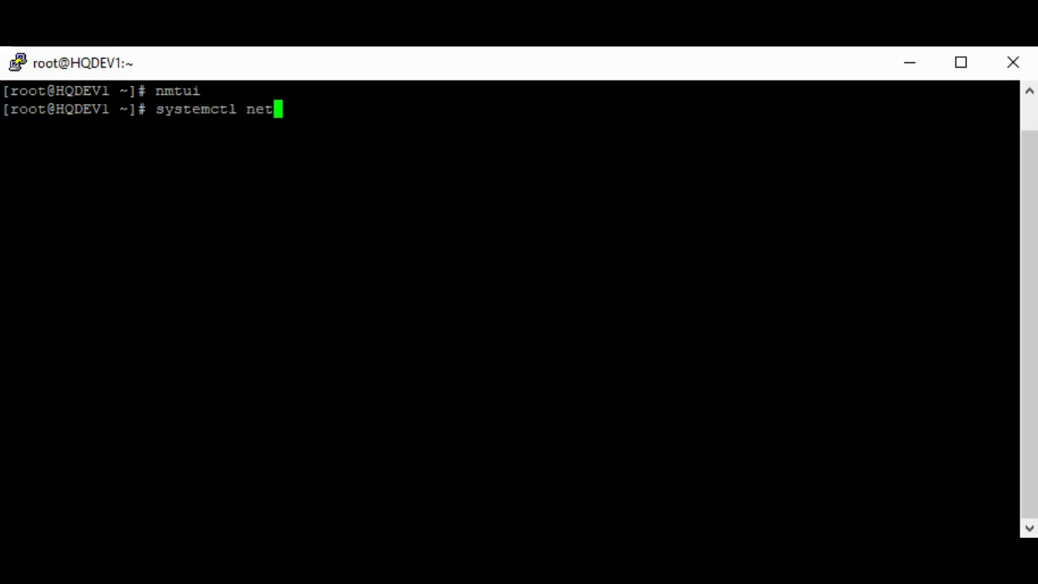
{"action": "key", "text": "BackSpace"}
{"action": "key", "text": "BackSpace"}
{"action": "key", "text": "BackSpace"}
{"action": "type", "text": "Net"}
{"action": "key", "text": "BackSpace"}
{"action": "key", "text": "BackSpace"}
{"action": "key", "text": "BackSpace"}
{"action": "type", "text": "ret"}
{"action": "key", "text": "BackSpace"}
{"action": "type", "text": "start N"}
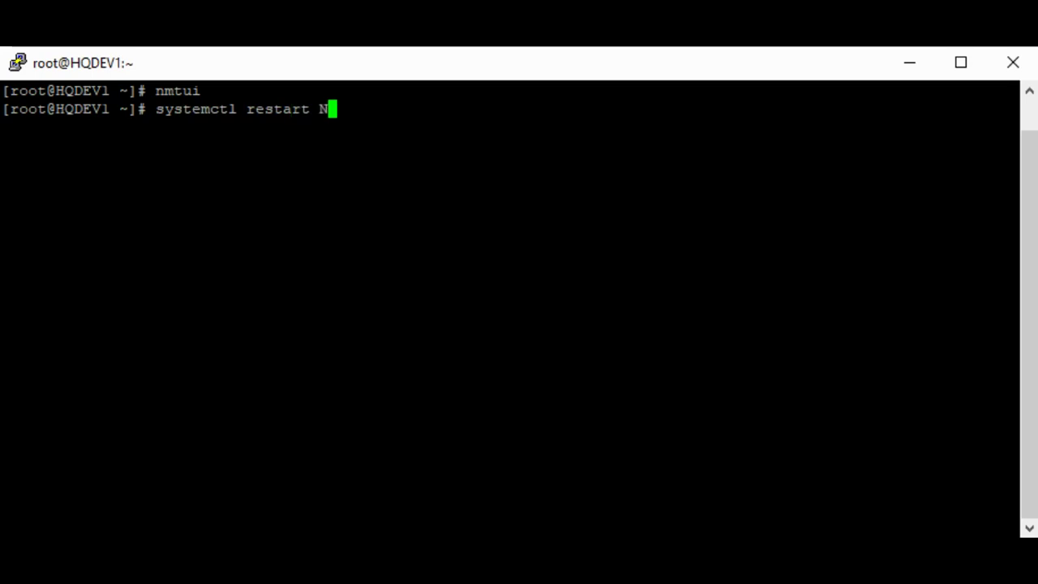
{"action": "key", "text": "Tab"}
{"action": "key", "text": "Return"}
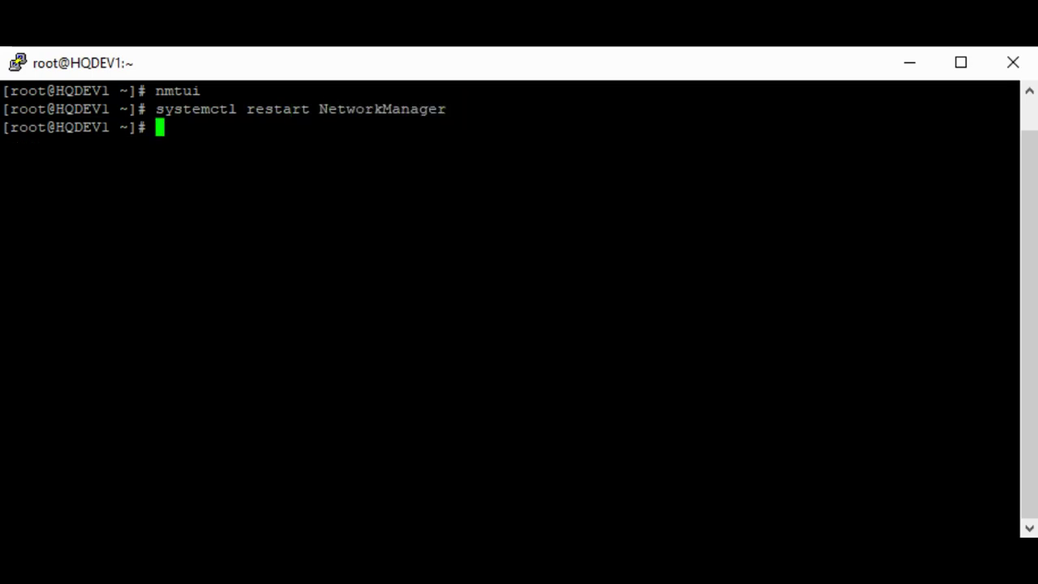
{"action": "type", "text": "ip a"}
{"action": "key", "text": "Return"}
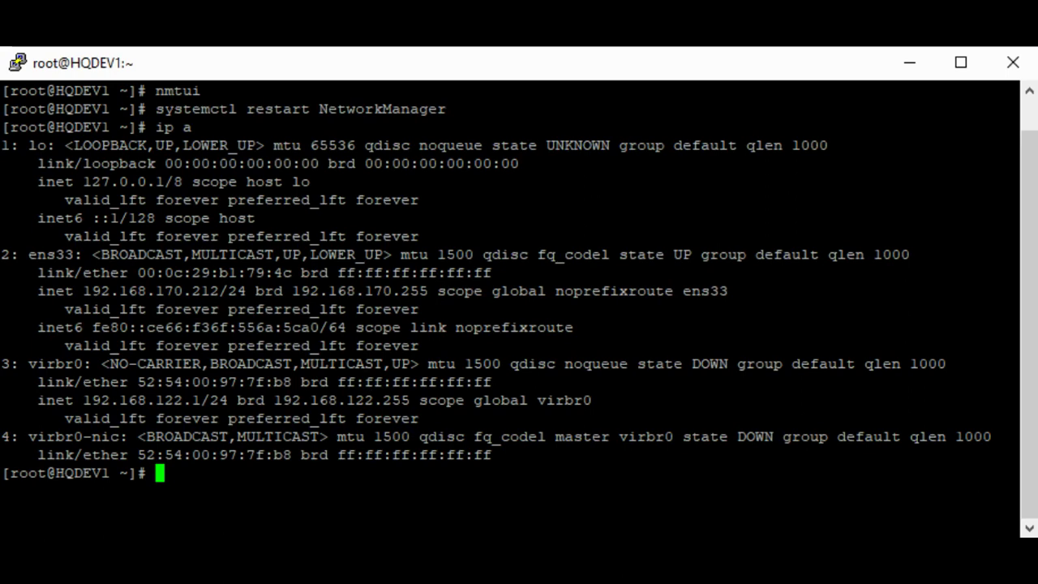
- Run 'nmcli conn down ens33;nmcli conn up ens33' to cycle the connection
{"action": "type", "text": "nmcli "}
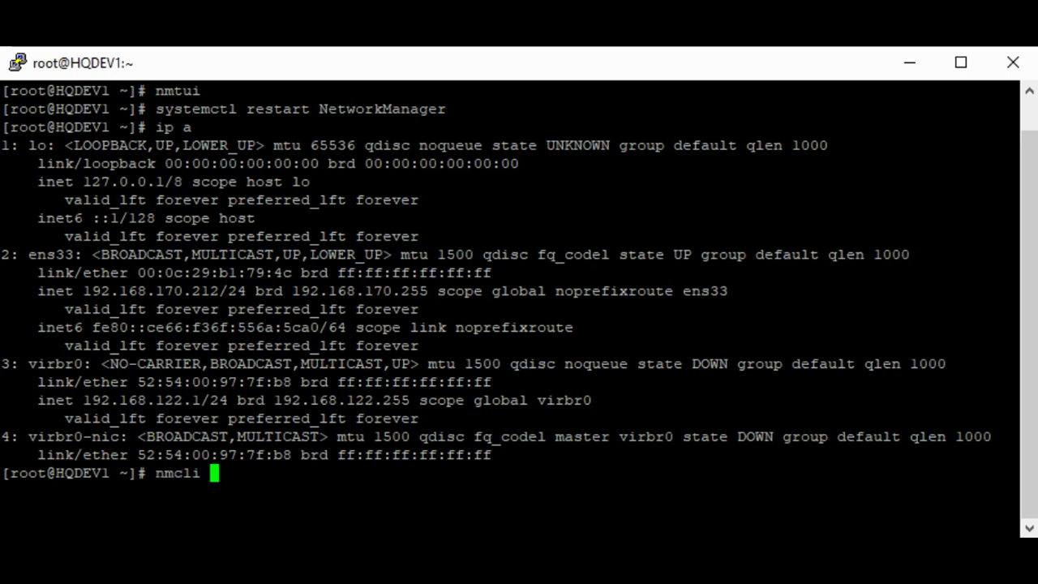
{"action": "type", "text": "conn down"}
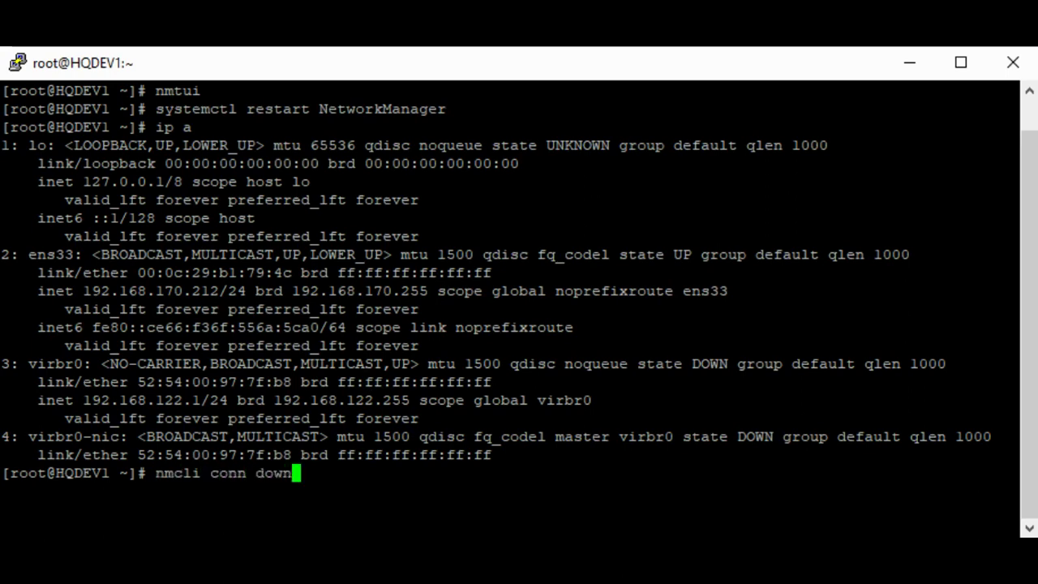
{"action": "type", "text": ";nmcli conn"}
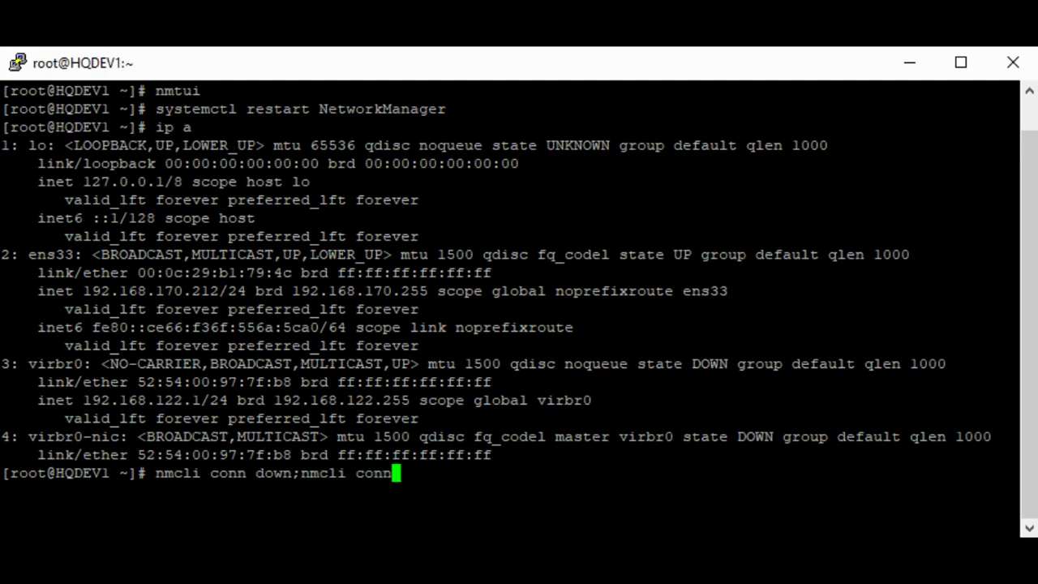
{"action": "key", "text": "Left"}
{"action": "key", "text": "Left"}
{"action": "key", "text": "Left"}
{"action": "key", "text": "Left"}
{"action": "key", "text": "Left"}
{"action": "key", "text": "Left"}
{"action": "key", "text": "Left"}
{"action": "key", "text": "Left"}
{"action": "key", "text": "Left"}
{"action": "key", "text": "Left"}
{"action": "key", "text": "Left"}
{"action": "key", "text": "Left"}
{"action": "key", "text": "Right"}
{"action": "type", "text": "ens33"}
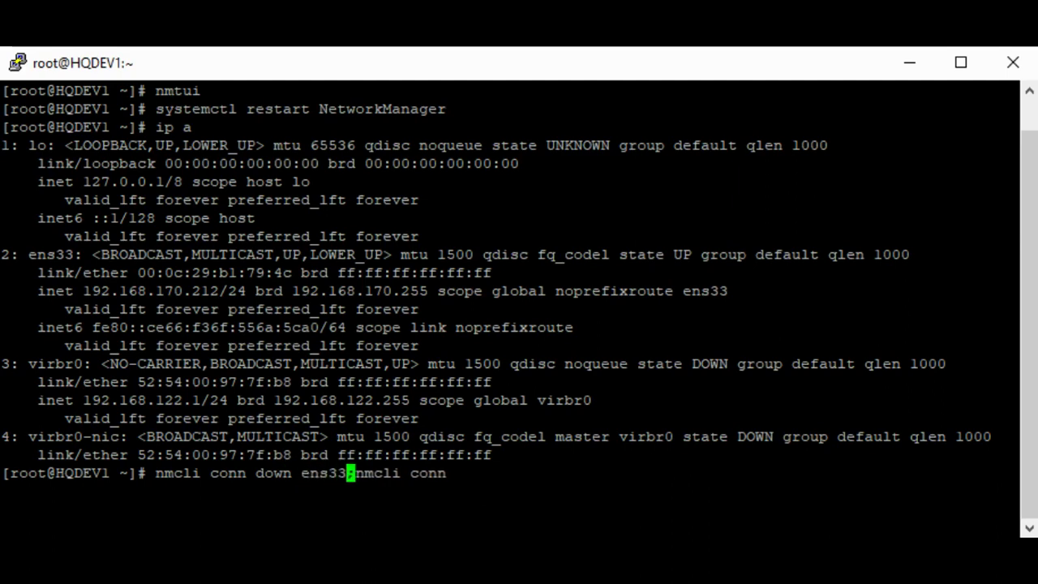
{"action": "key", "text": "Right"}
{"action": "key", "text": "Right"}
{"action": "key", "text": "Right"}
{"action": "key", "text": "Right"}
{"action": "key", "text": "Right"}
{"action": "key", "text": "Right"}
{"action": "key", "text": "Right"}
{"action": "key", "text": "Right"}
{"action": "key", "text": "Right"}
{"action": "key", "text": "Right"}
{"action": "key", "text": "Right"}
{"action": "type", "text": "up ens33"}
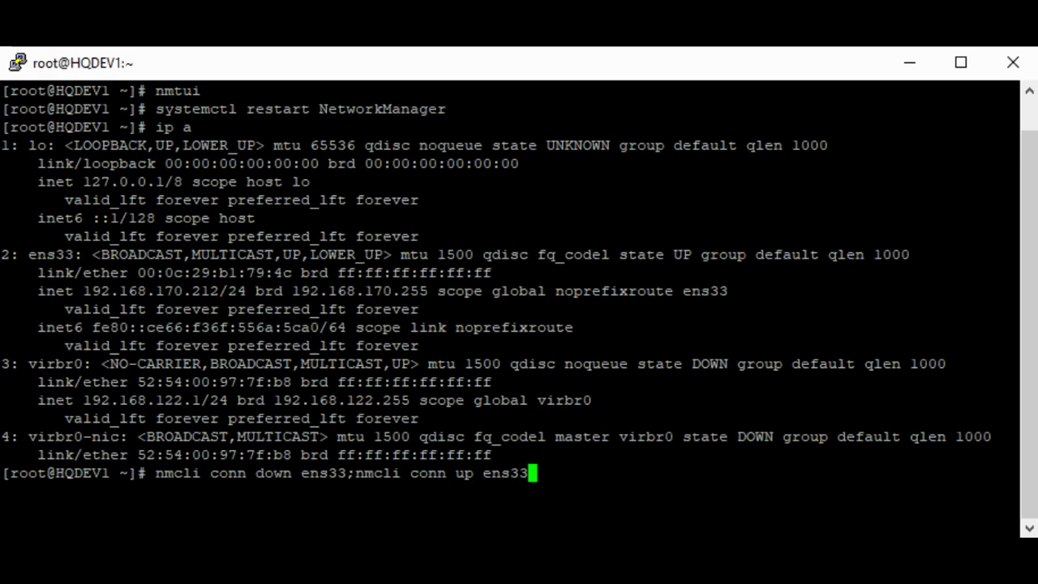
{"action": "key", "text": "Return"}
- Bring up the PuTTY title-bar menu and dismiss it without choosing anything
{"action": "right_click", "coordinate": [316, 61]}
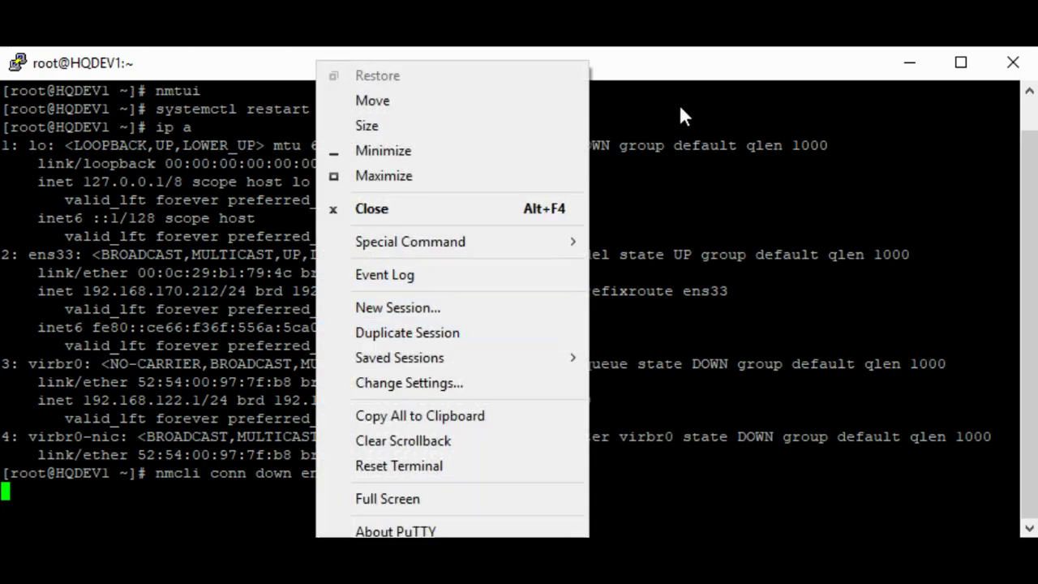
{"action": "left_click", "coordinate": [659, 54]}
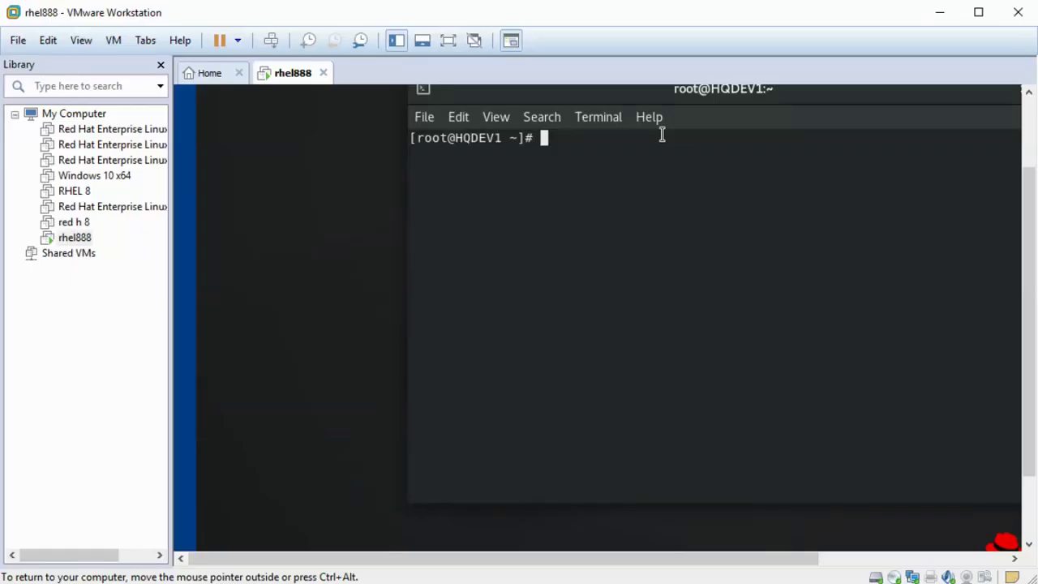
- Run 'ip a' in the rhel888 console and confirm ens33 lists 10.10.10.15/24
{"action": "key", "text": "ctrl+alt"}
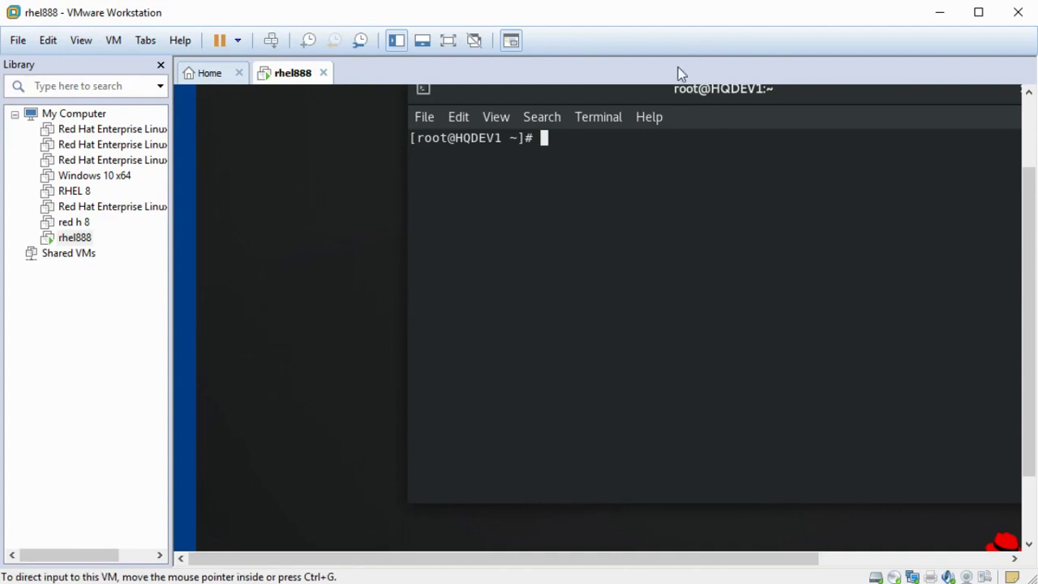
{"action": "type", "text": "ip a"}
{"action": "key", "text": "Return"}
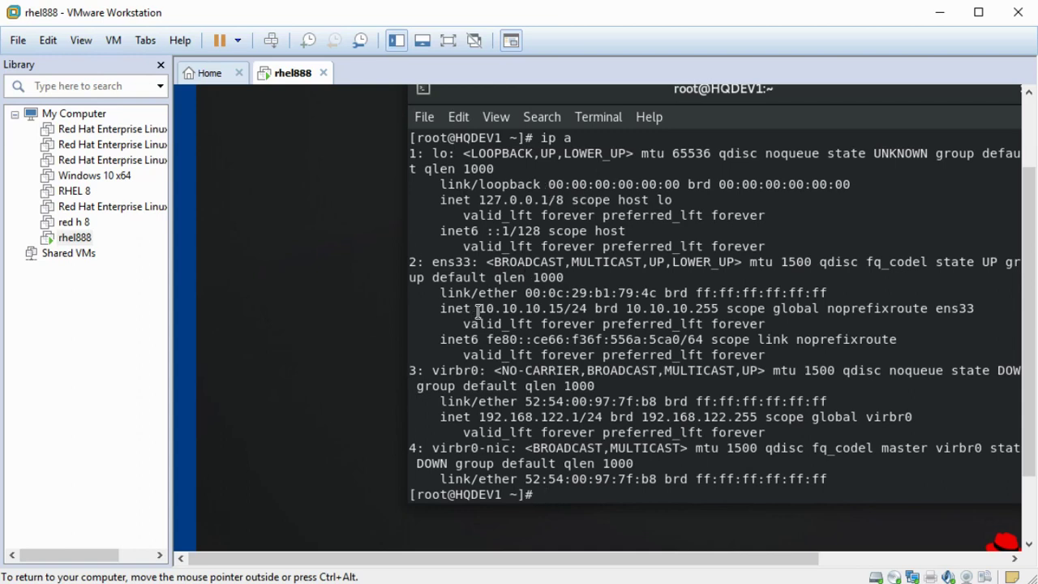
{"action": "left_click_drag", "start_coordinate": [478, 310], "coordinate": [556, 304]}
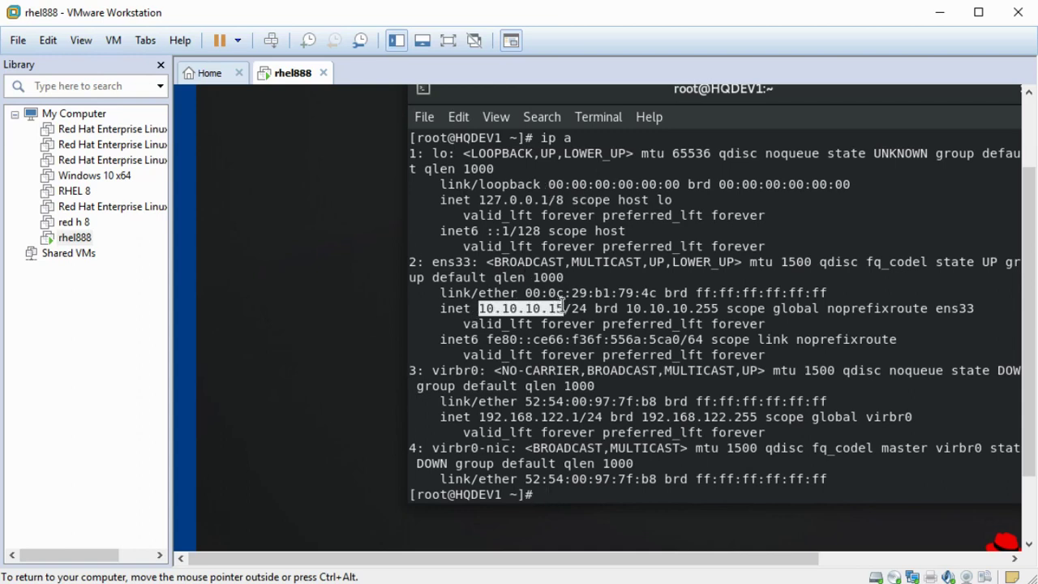
{"action": "left_click", "coordinate": [570, 423]}
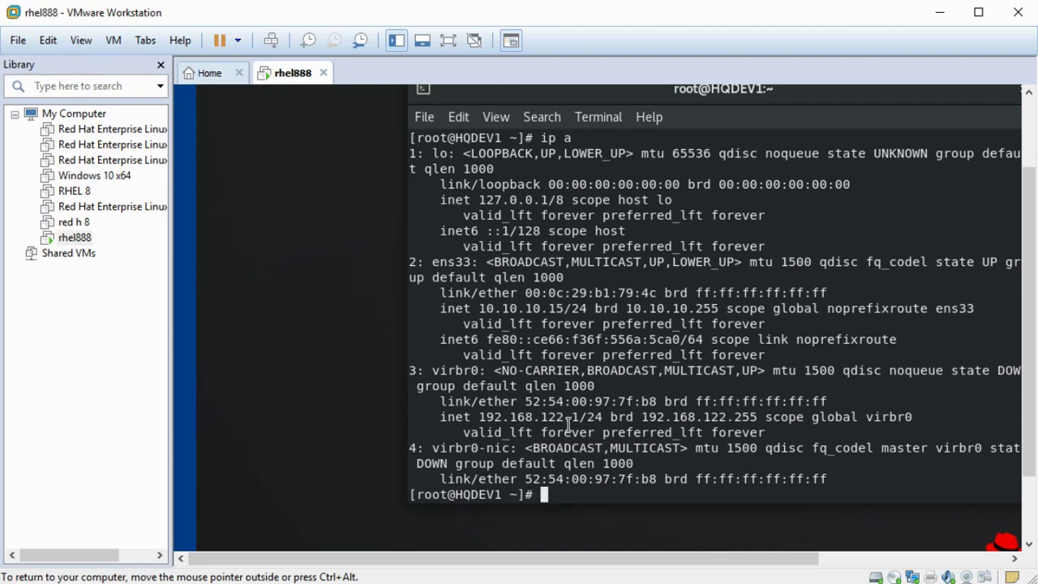